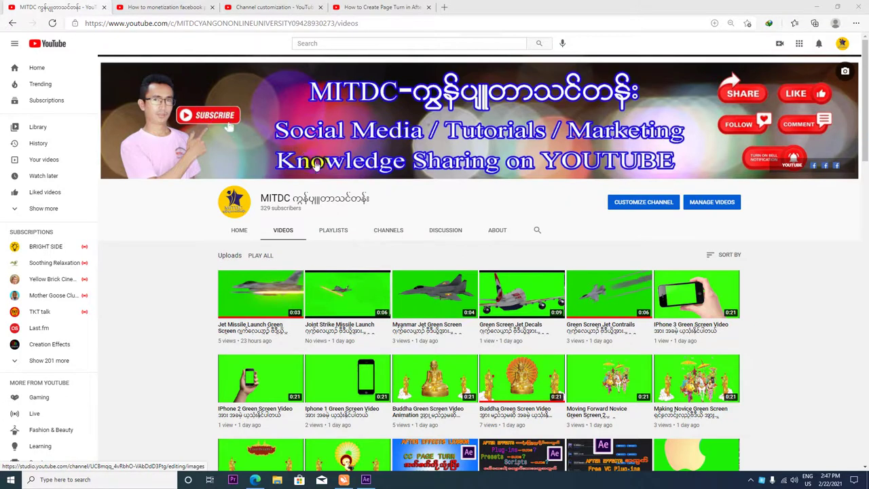
Step: On the page-turn tutorial tab, search YouTube for MITDC
{"action": "left_click", "coordinate": [357, 7]}
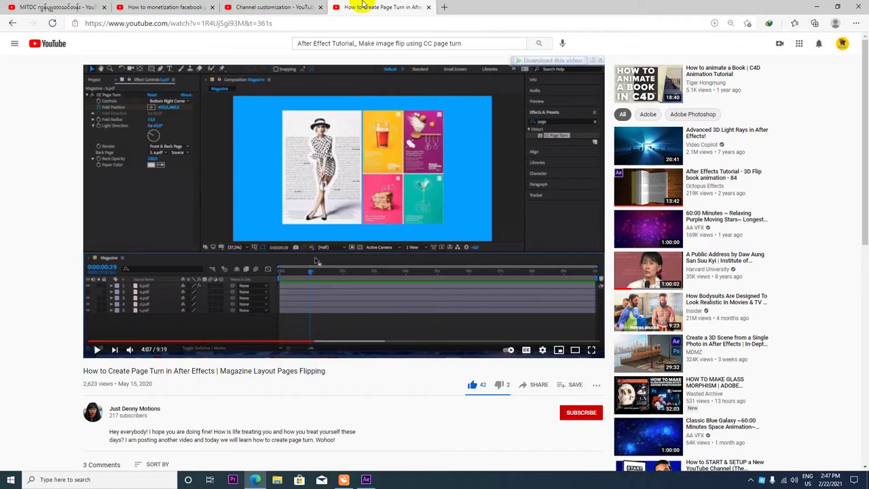
{"action": "triple_click", "coordinate": [475, 44]}
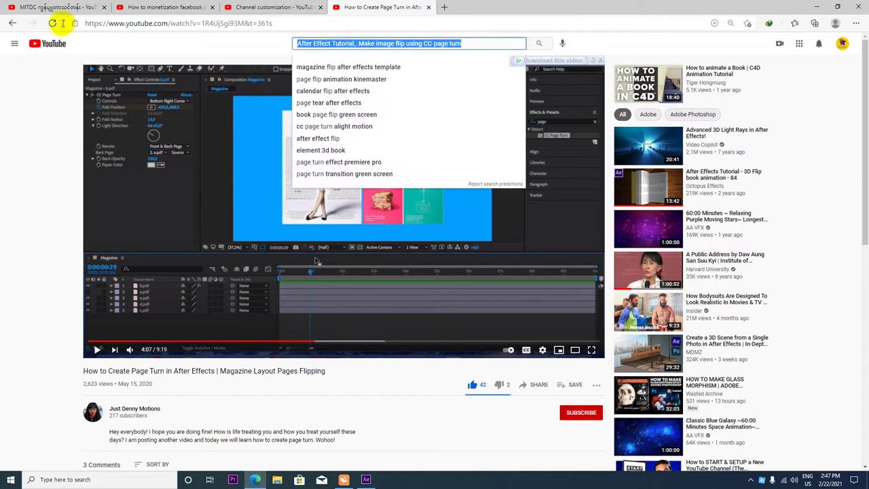
{"action": "type", "text": "M"}
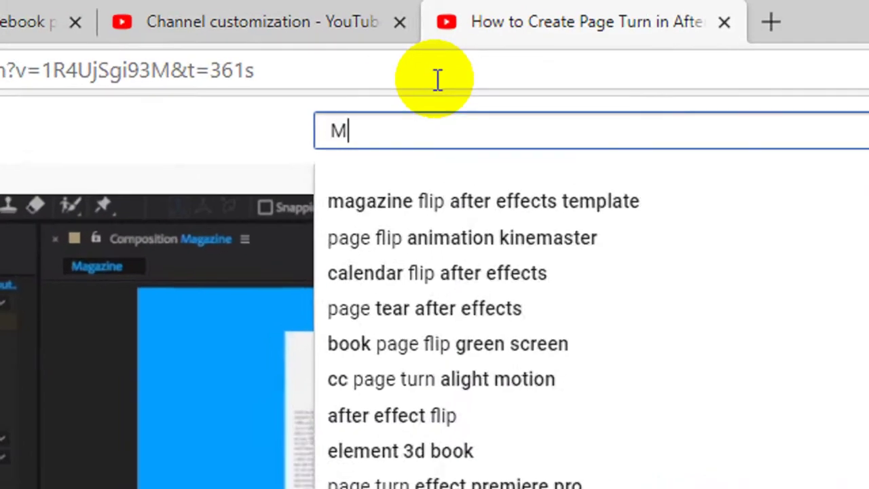
{"action": "type", "text": "ITDC"}
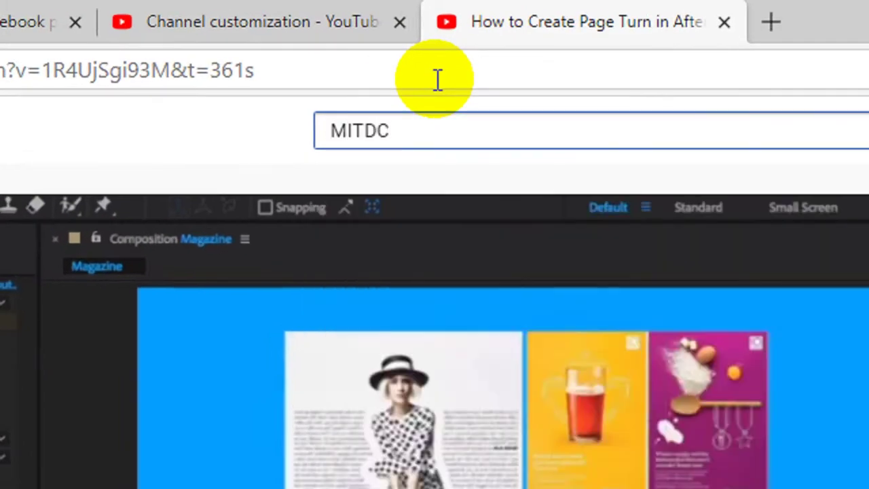
{"action": "key", "text": "Return"}
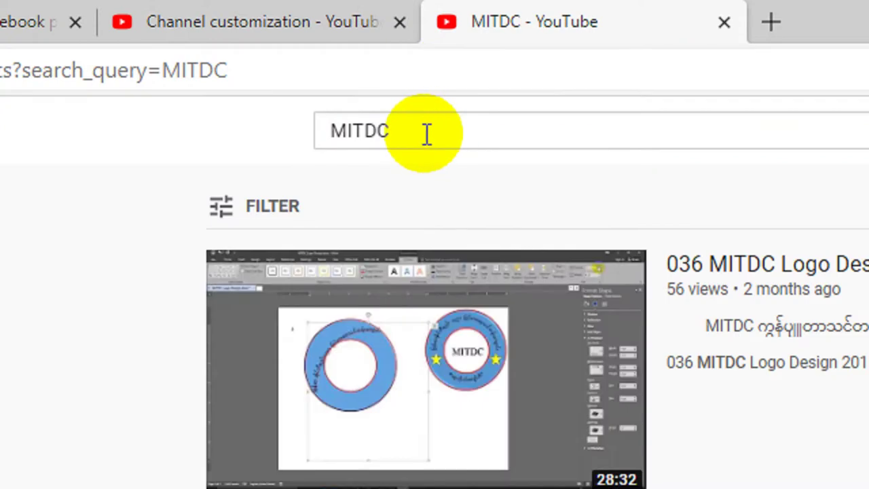
{"action": "left_click_drag", "start_coordinate": [426, 134], "coordinate": [287, 131]}
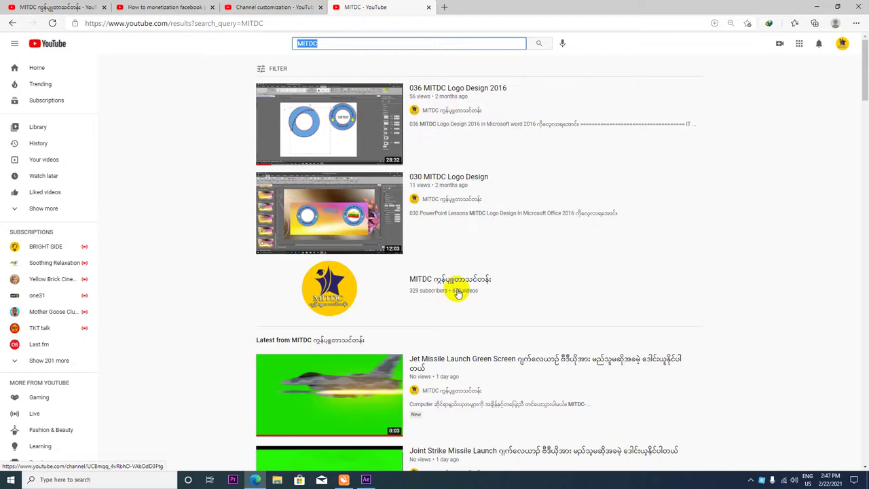
Step: Open the MITDC channel's Playlists tab and scroll through its playlists
{"action": "left_click", "coordinate": [455, 282]}
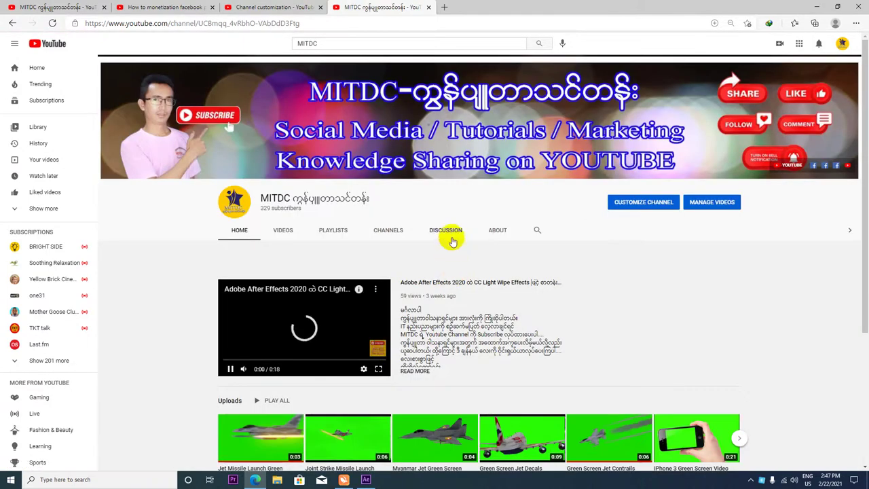
{"action": "left_click", "coordinate": [339, 232]}
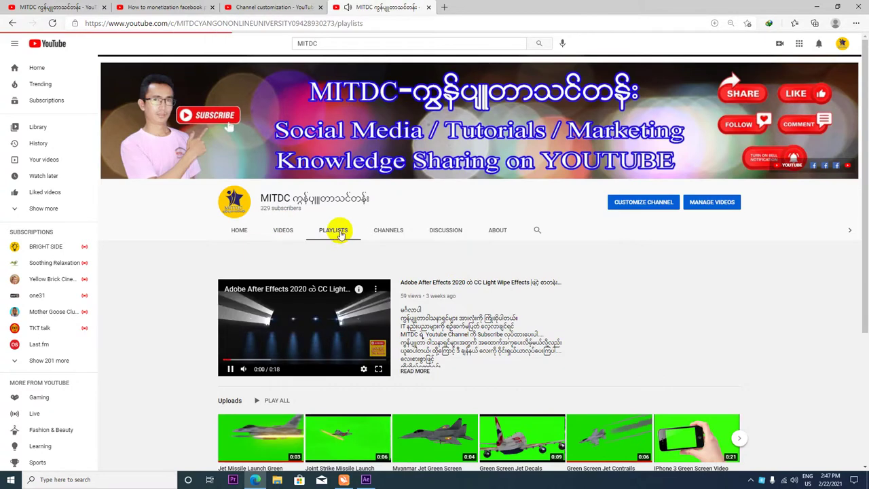
{"action": "scroll", "coordinate": [461, 285], "scroll_direction": "down", "scroll_amount": 2}
{"action": "scroll", "coordinate": [466, 287], "scroll_direction": "down", "scroll_amount": 2}
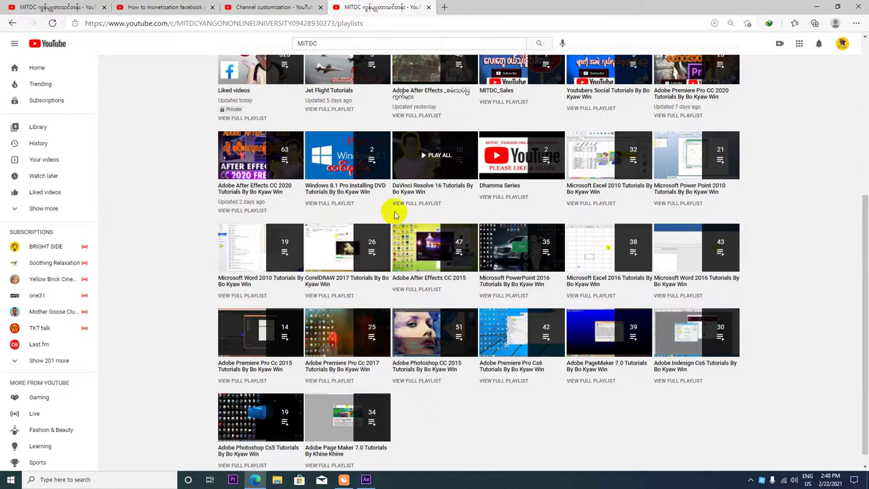
{"action": "scroll", "coordinate": [387, 213], "scroll_direction": "up", "scroll_amount": 4}
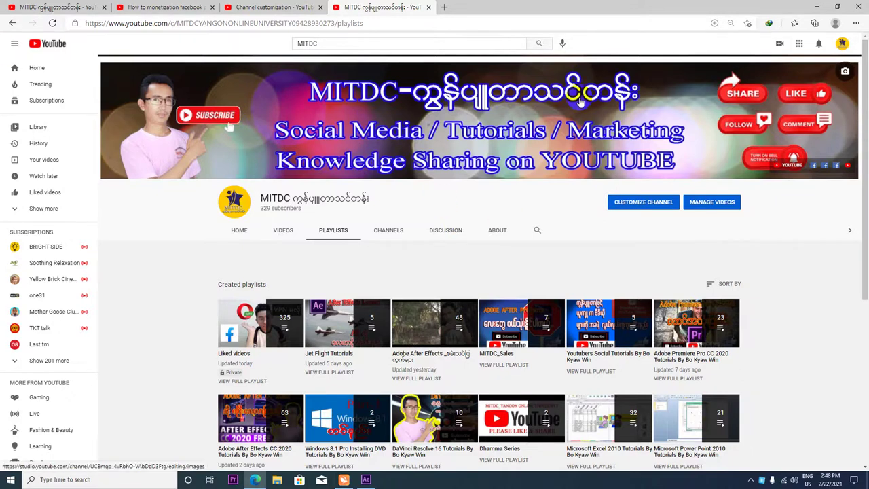
Step: Minimize the browser, restore After Effects, and preview the main page-flip comp from the start
{"action": "left_click", "coordinate": [816, 6]}
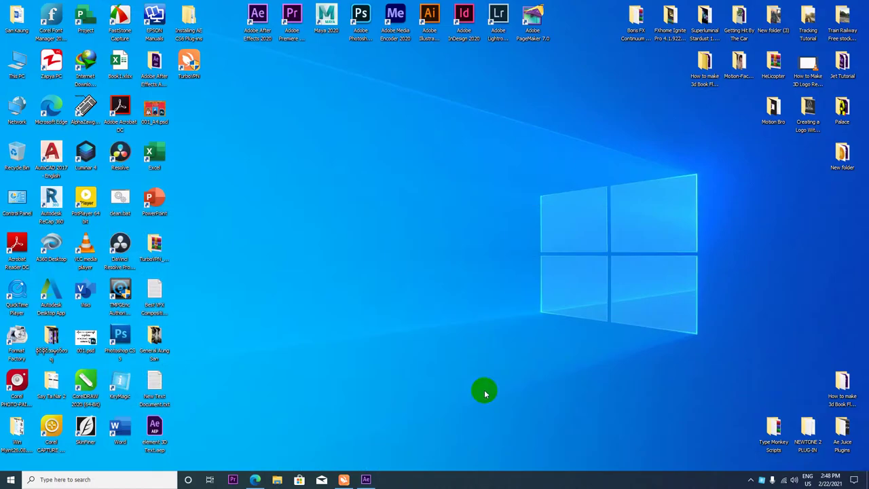
{"action": "left_click", "coordinate": [365, 481]}
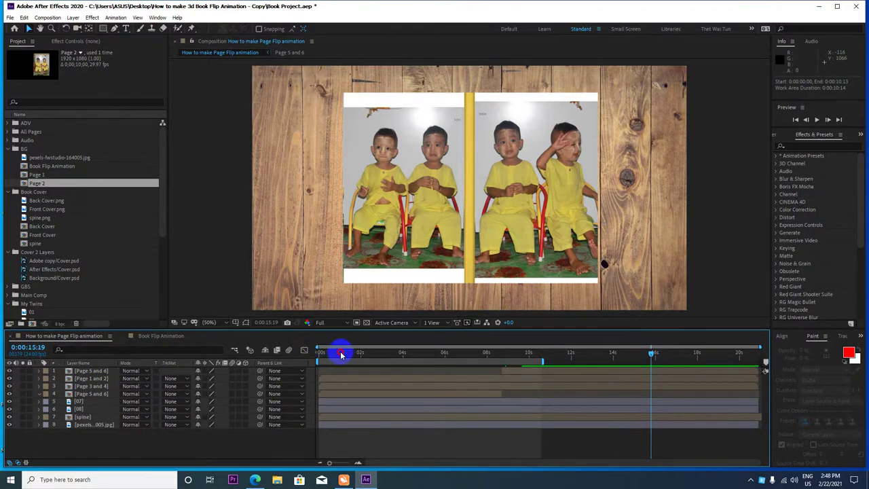
{"action": "left_click_drag", "start_coordinate": [340, 351], "coordinate": [277, 353]}
{"action": "key", "text": "space"}
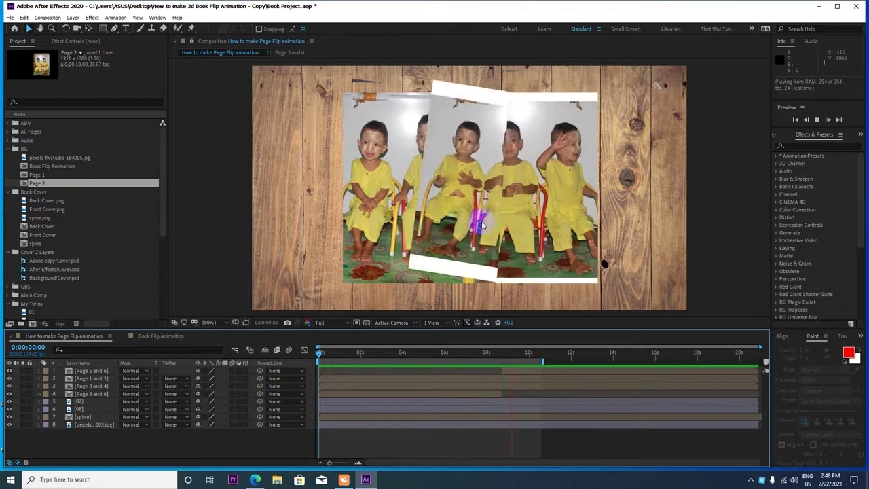
{"action": "key", "text": "space"}
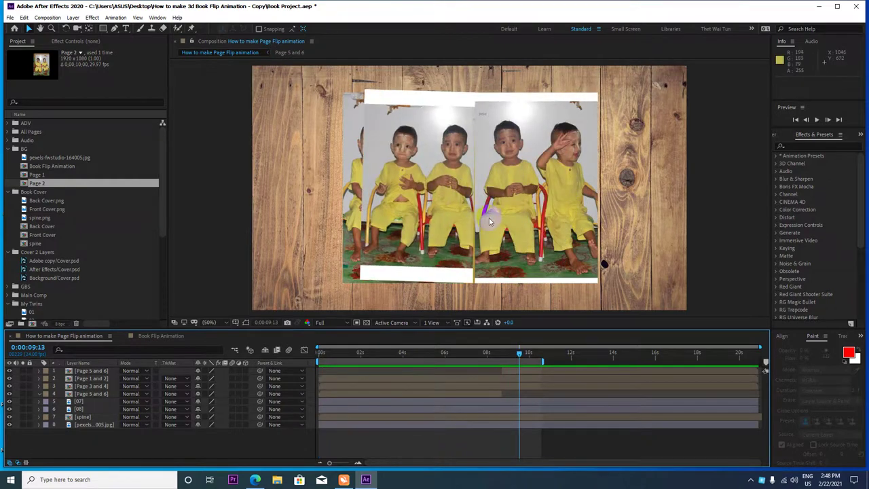
Step: Preview the Book Flip Animation comp and scrub its page turn to about 2 seconds
{"action": "left_click", "coordinate": [165, 336]}
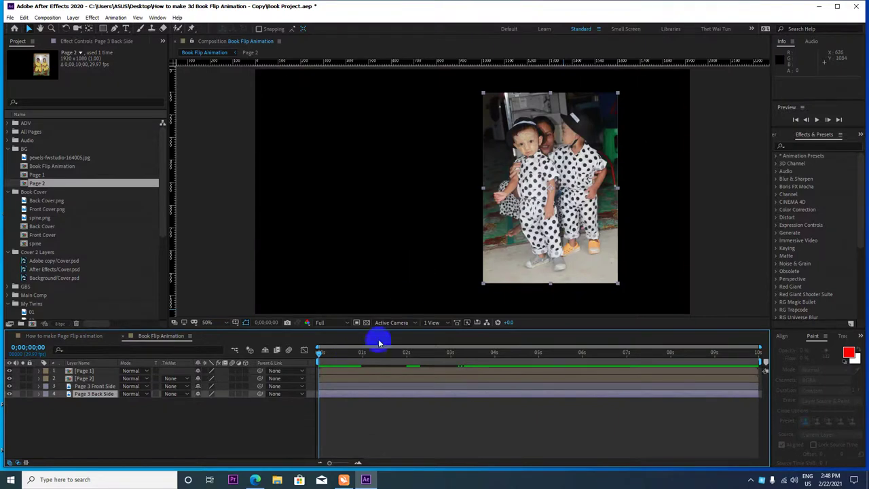
{"action": "key", "text": "space"}
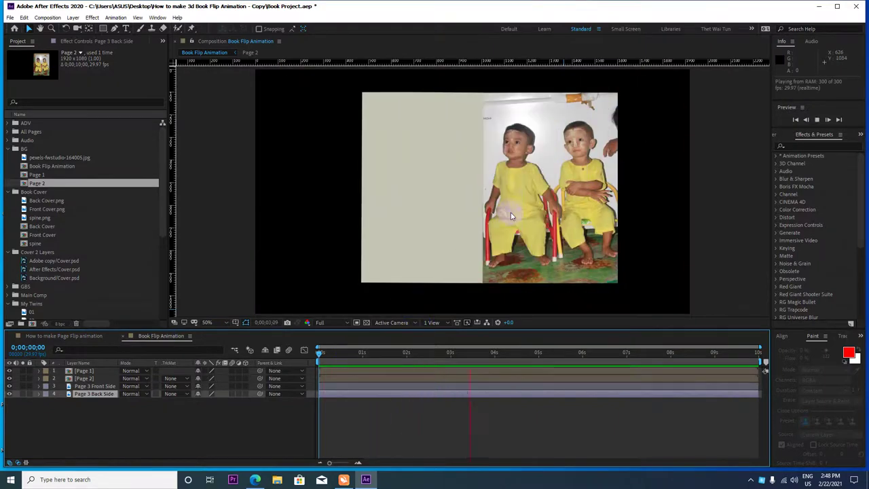
{"action": "left_click_drag", "start_coordinate": [406, 359], "coordinate": [337, 359]}
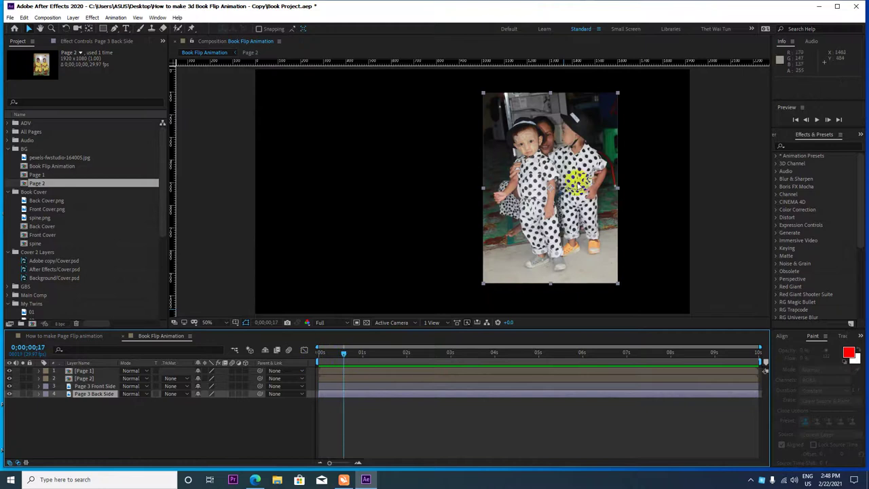
{"action": "left_click", "coordinate": [345, 354]}
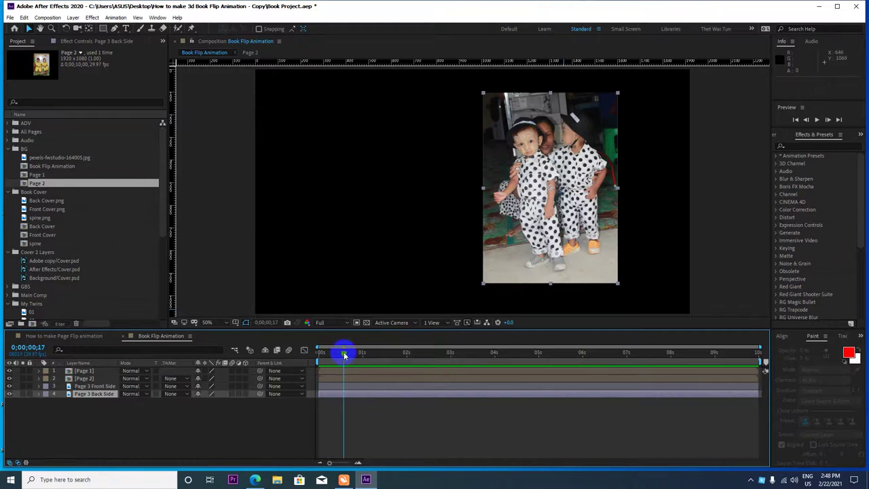
{"action": "left_click", "coordinate": [344, 354]}
{"action": "left_click_drag", "start_coordinate": [344, 354], "coordinate": [418, 354]}
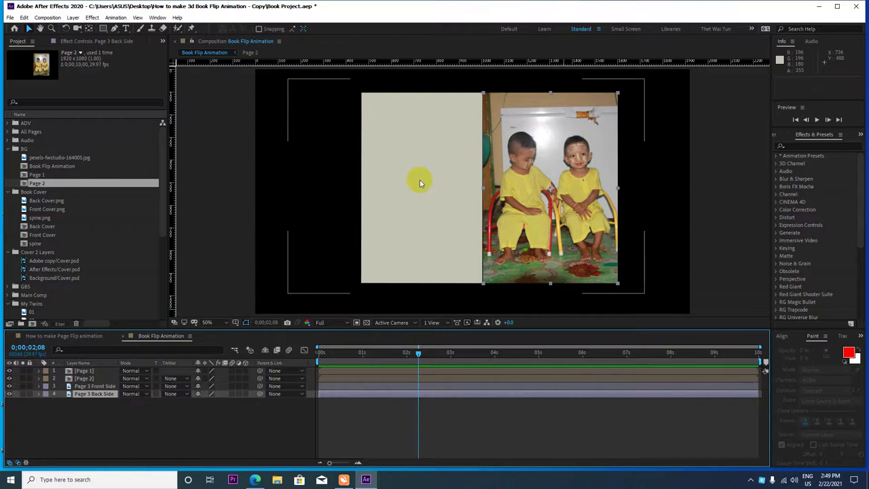
Step: Return to the How to make Page Flip animation comp and scrub through the flip
{"action": "left_click", "coordinate": [80, 335]}
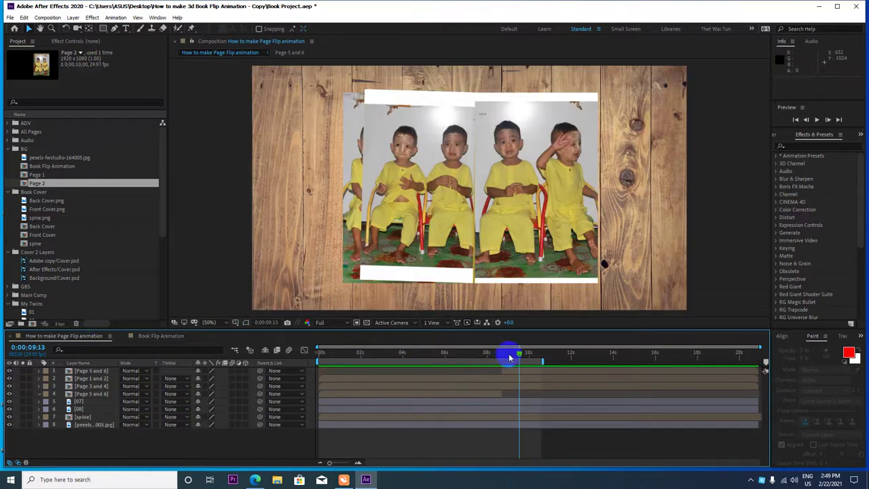
{"action": "left_click_drag", "start_coordinate": [516, 354], "coordinate": [338, 355]}
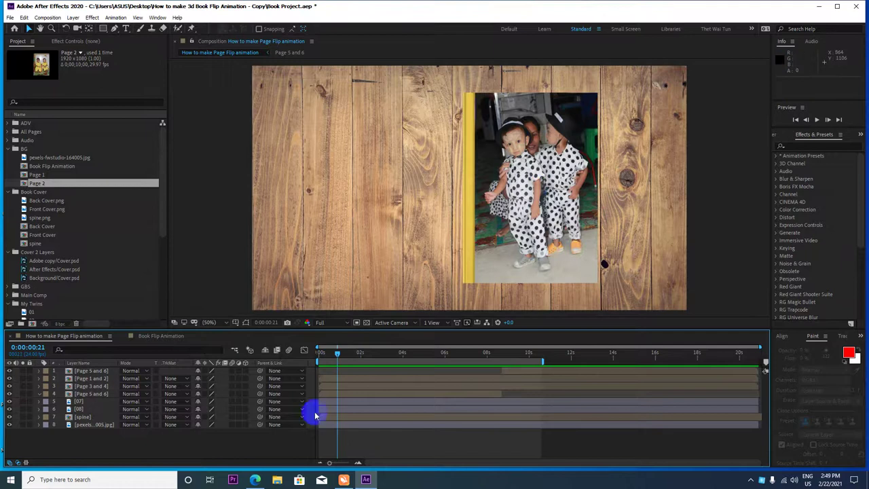
{"action": "left_click_drag", "start_coordinate": [337, 353], "coordinate": [391, 350]}
{"action": "left_click", "coordinate": [440, 149]}
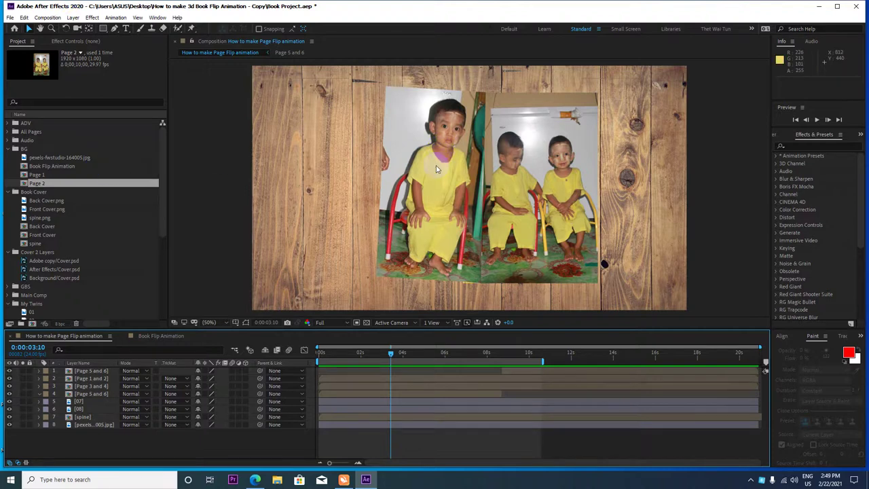
{"action": "left_click", "coordinate": [47, 17]}
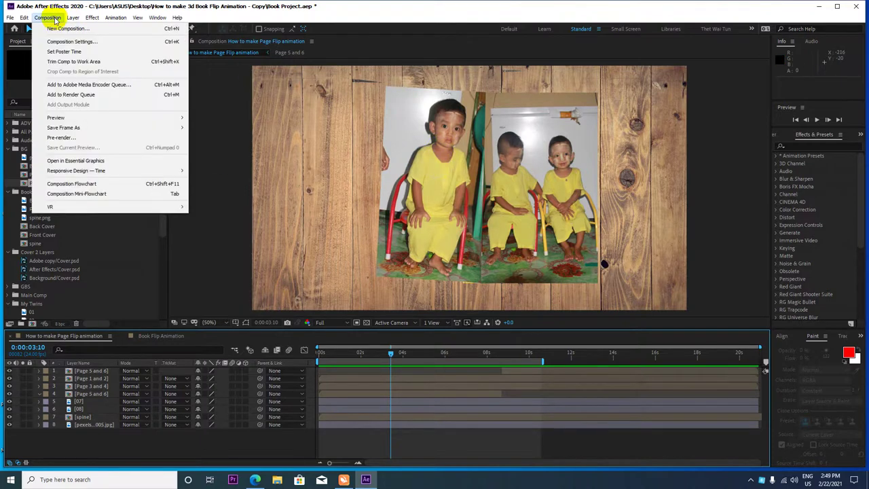
Step: Create composition 'Book Flip Animation Design', HDTV 1080 29.97, duration 0;00;10;00
{"action": "left_click", "coordinate": [60, 28]}
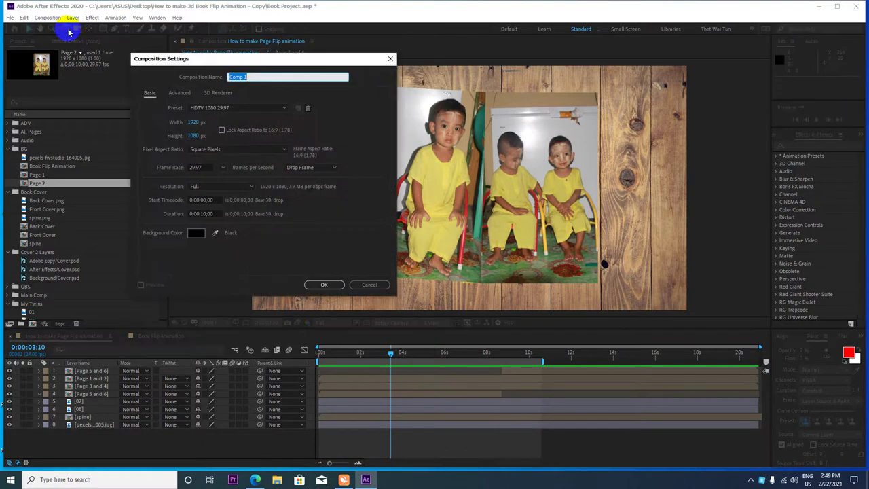
{"action": "left_click", "coordinate": [287, 73]}
{"action": "mouse_move", "coordinate": [300, 59]}
{"action": "left_mouse_down"}
{"action": "mouse_move", "coordinate": [324, 55]}
{"action": "mouse_move", "coordinate": [258, 73]}
{"action": "left_mouse_up"}
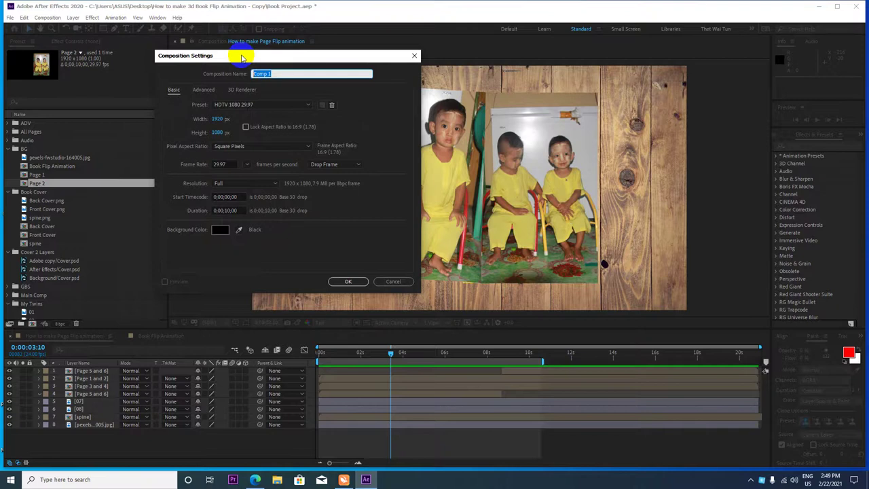
{"action": "type", "text": "Book Fli"}
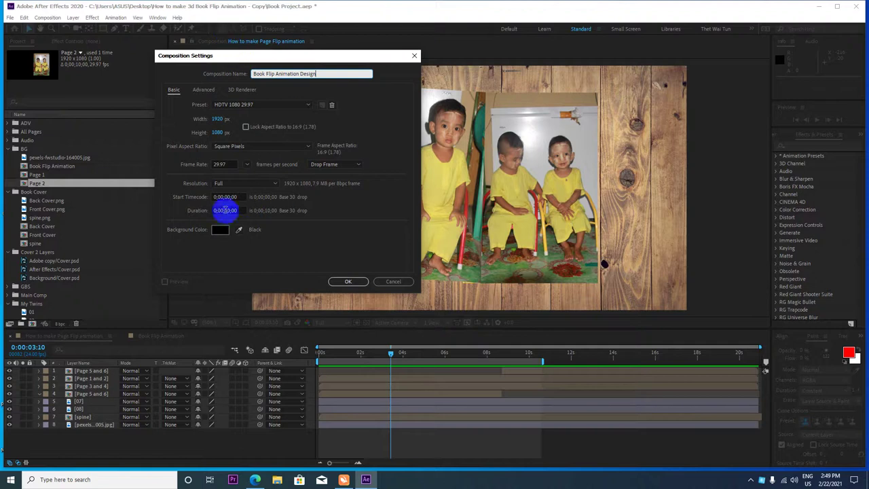
{"action": "left_click", "coordinate": [224, 211]}
{"action": "left_click", "coordinate": [227, 212]}
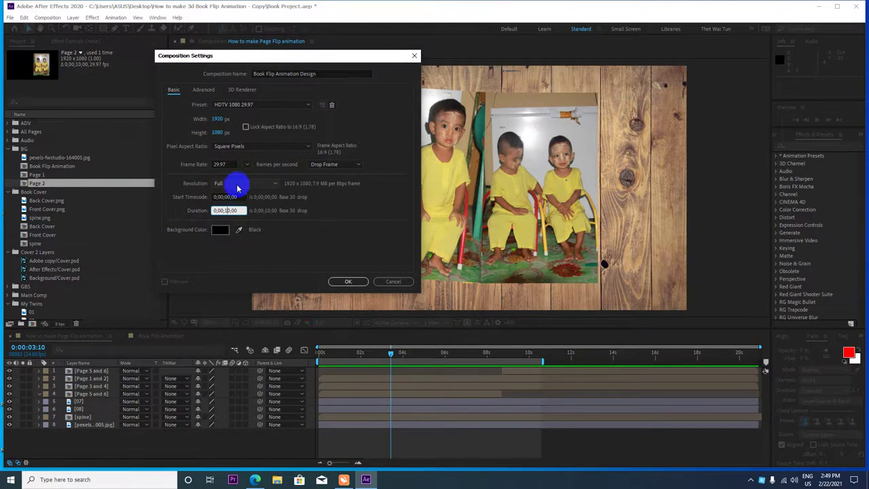
{"action": "left_click", "coordinate": [346, 280]}
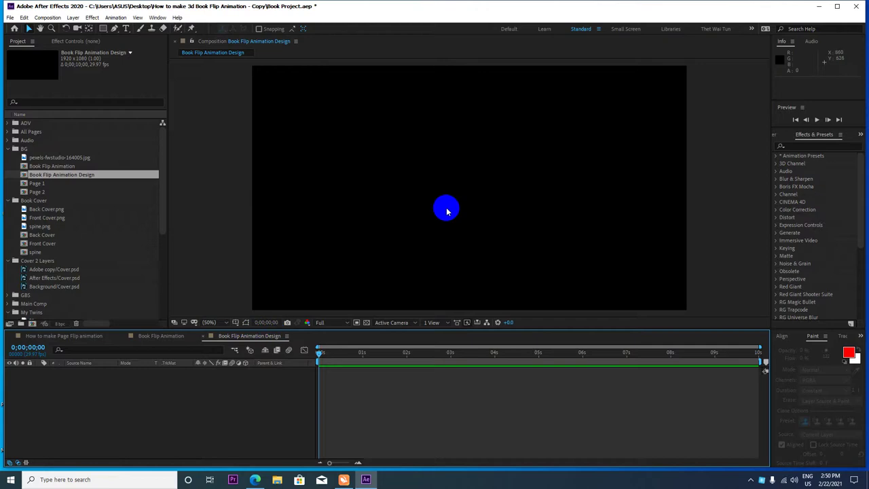
Step: Add photos 01–06 from My Twins as layers and move them right of centre
{"action": "scroll", "coordinate": [82, 261], "scroll_direction": "down", "scroll_amount": 2}
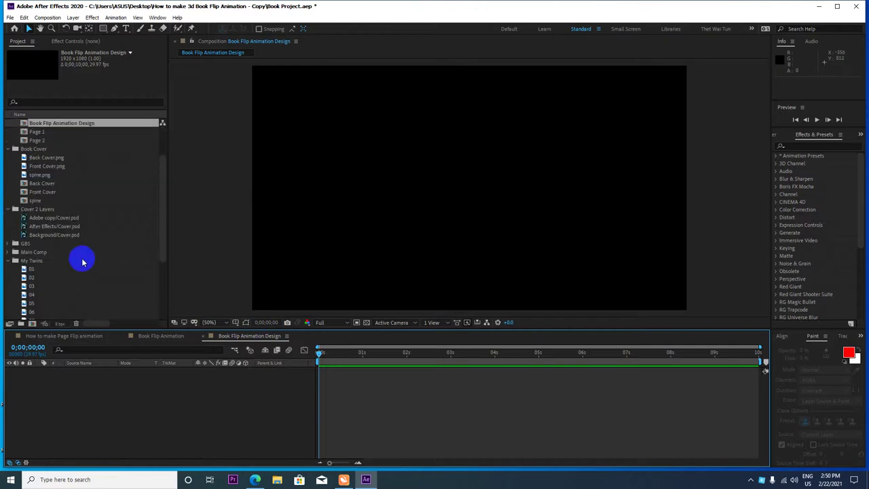
{"action": "left_click", "coordinate": [31, 268]}
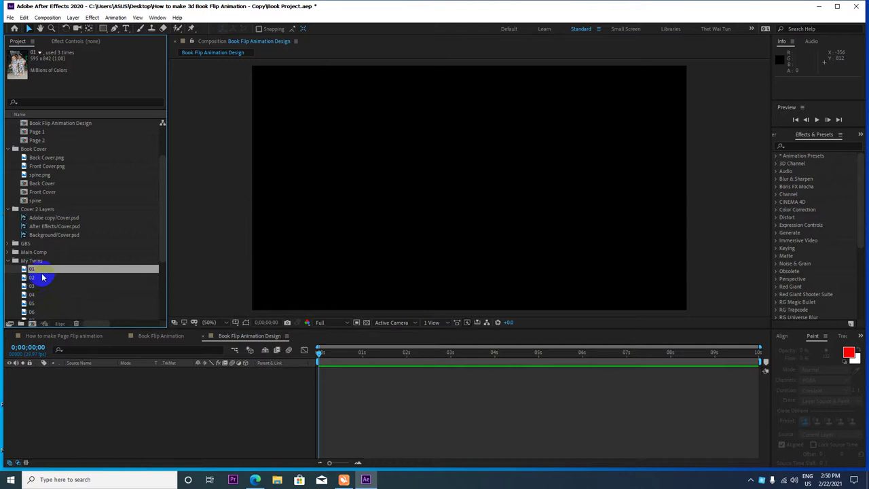
{"action": "left_click", "coordinate": [42, 313], "text": "shift"}
{"action": "left_click_drag", "start_coordinate": [43, 274], "coordinate": [98, 397]}
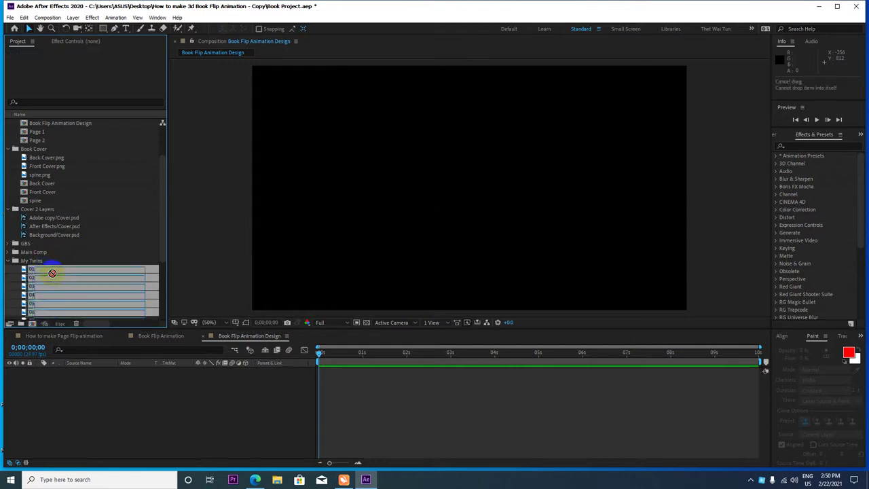
{"action": "left_click", "coordinate": [349, 233]}
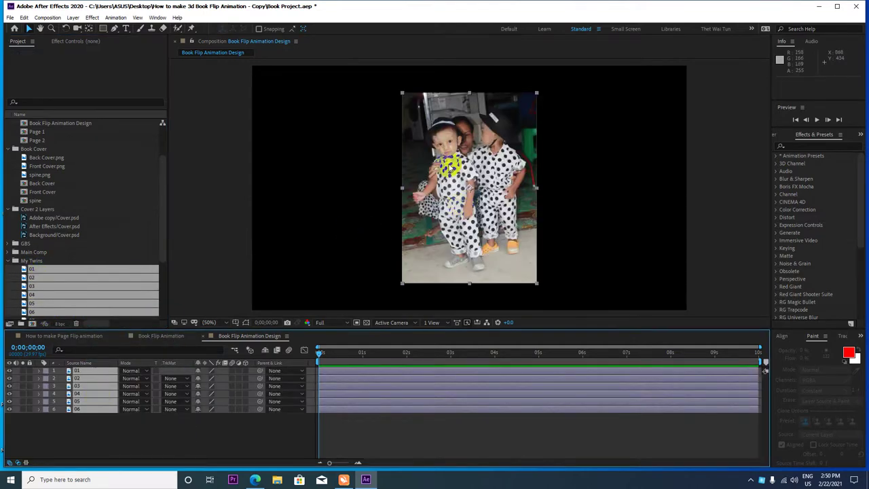
{"action": "mouse_move", "coordinate": [448, 160]}
{"action": "left_mouse_down"}
{"action": "mouse_move", "coordinate": [502, 160]}
{"action": "mouse_move", "coordinate": [365, 153]}
{"action": "mouse_move", "coordinate": [547, 161]}
{"action": "left_mouse_up"}
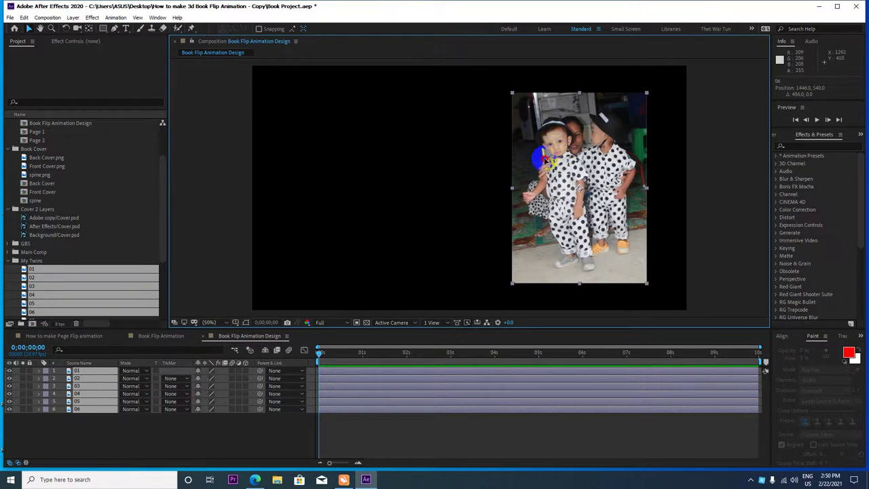
{"action": "left_click", "coordinate": [523, 170]}
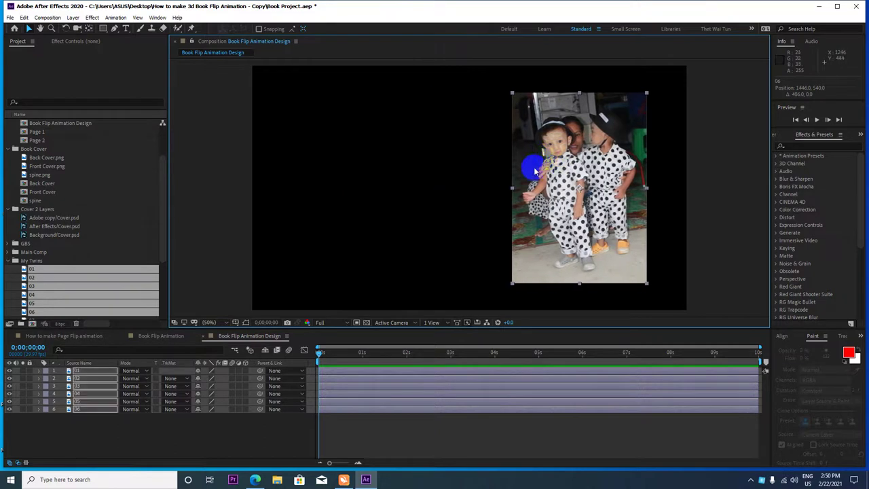
Step: Select only layer 01 in the timeline
{"action": "left_click", "coordinate": [156, 446]}
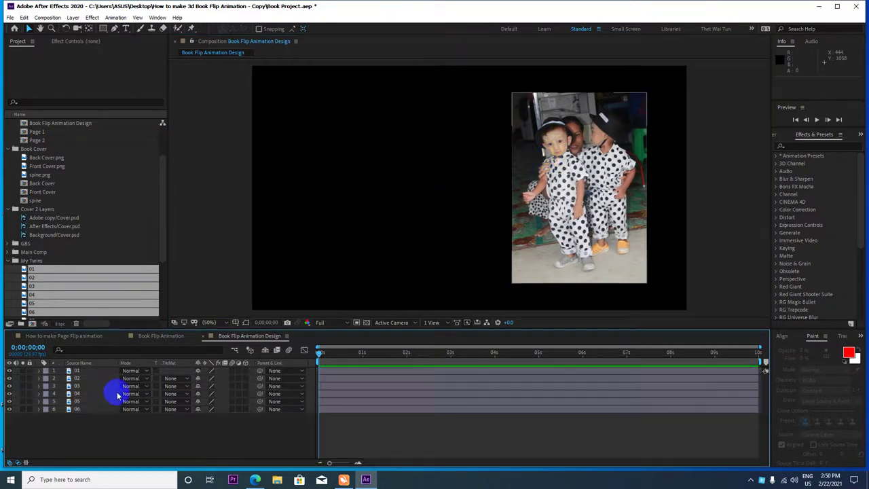
{"action": "left_click", "coordinate": [93, 370]}
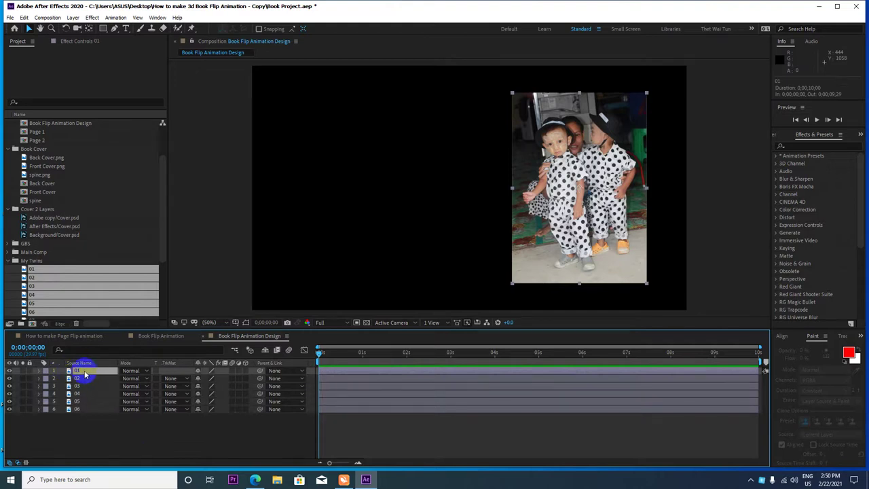
{"action": "left_click", "coordinate": [82, 381], "text": "shift"}
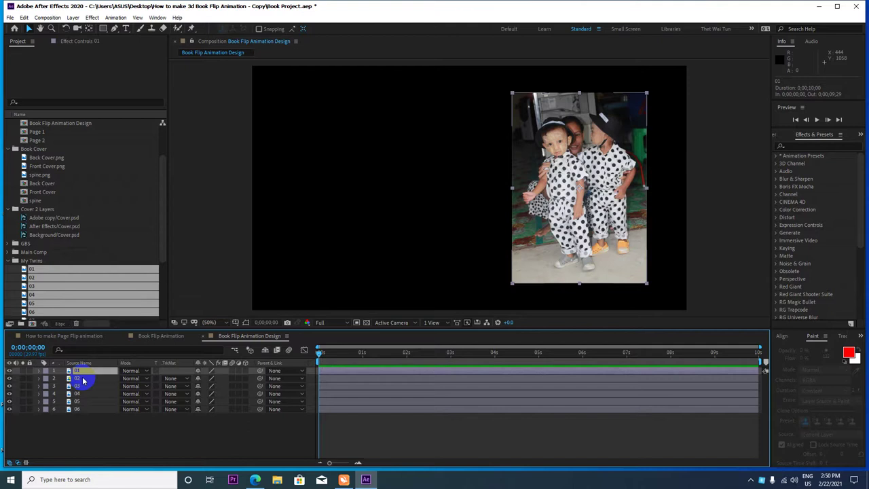
{"action": "left_click", "coordinate": [80, 373]}
{"action": "left_click", "coordinate": [85, 378]}
{"action": "left_click", "coordinate": [85, 372]}
{"action": "left_click", "coordinate": [82, 373]}
{"action": "left_click", "coordinate": [85, 378]}
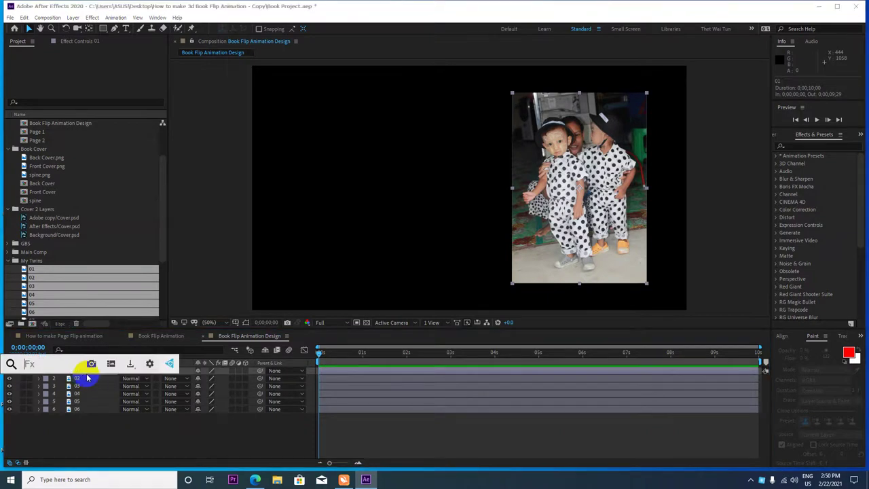
Step: Apply the CC Page Turn effect to layer 01
{"action": "type", "text": "CC"}
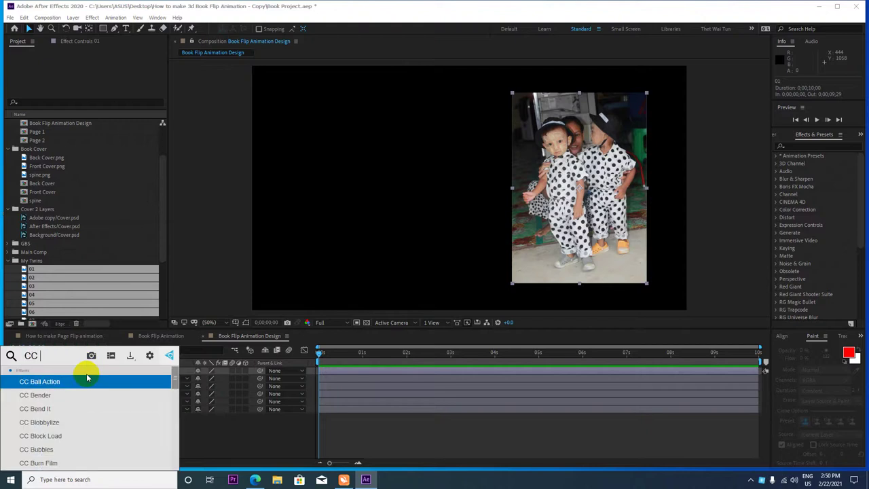
{"action": "type", "text": " Pa"}
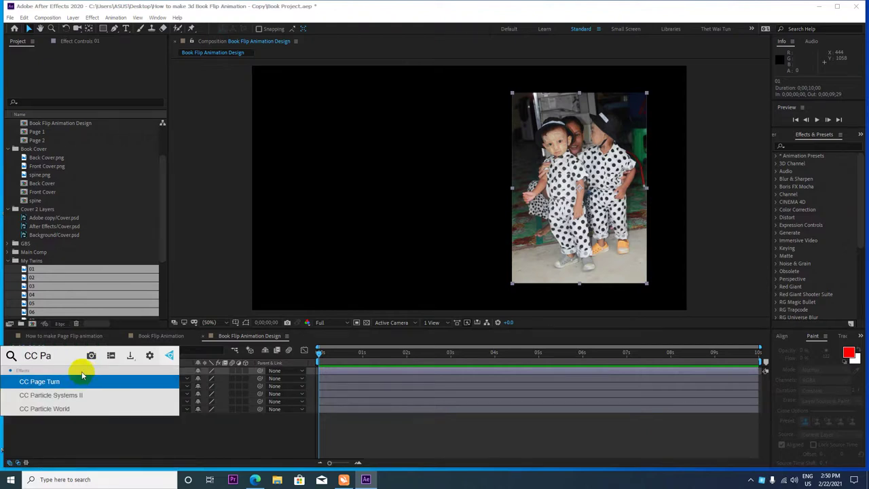
{"action": "left_click", "coordinate": [63, 382]}
{"action": "left_click", "coordinate": [72, 383]}
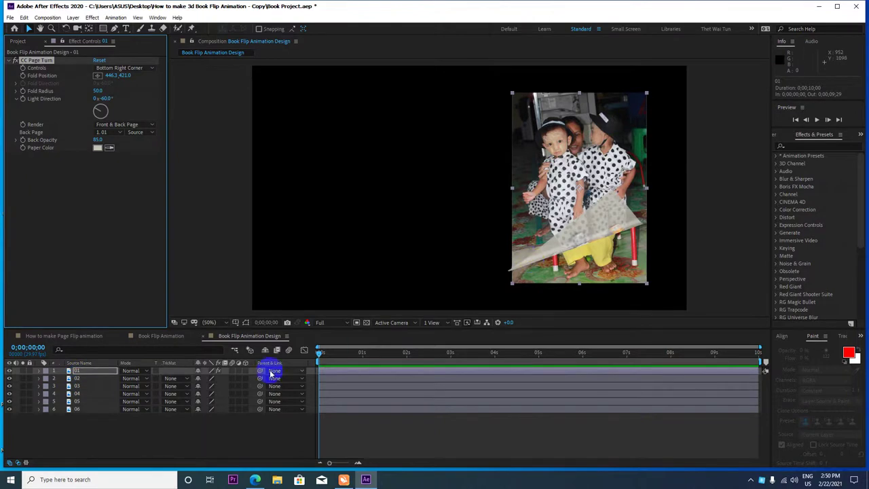
Step: At 1 second, tuck the page fold into the bottom-right corner and show rulers
{"action": "left_click", "coordinate": [319, 354]}
{"action": "left_click_drag", "start_coordinate": [320, 354], "coordinate": [364, 358]}
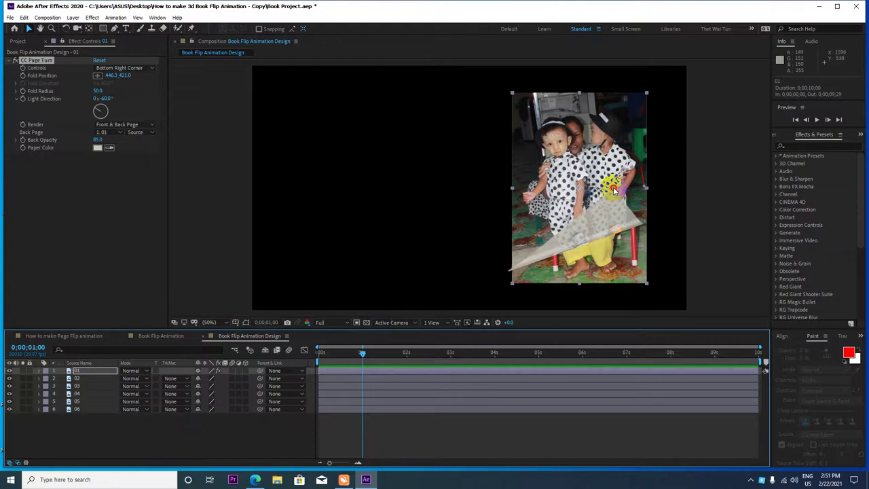
{"action": "left_click_drag", "start_coordinate": [612, 190], "coordinate": [646, 286]}
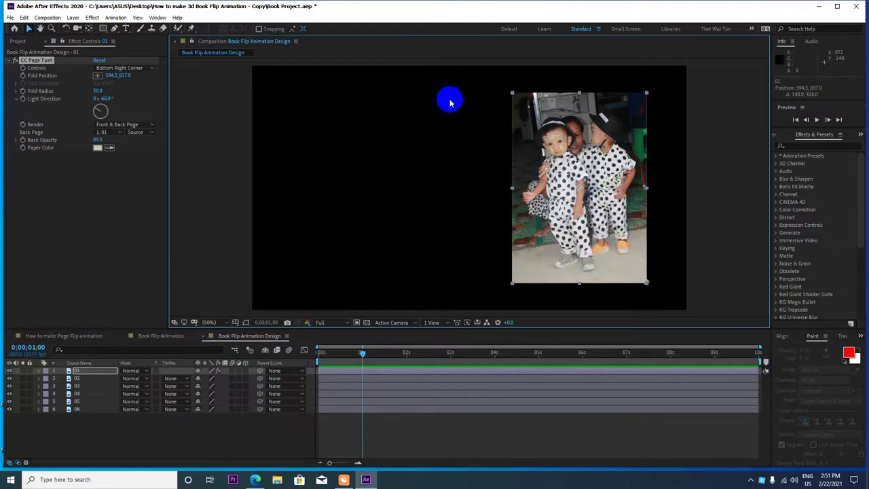
{"action": "left_click", "coordinate": [141, 19]}
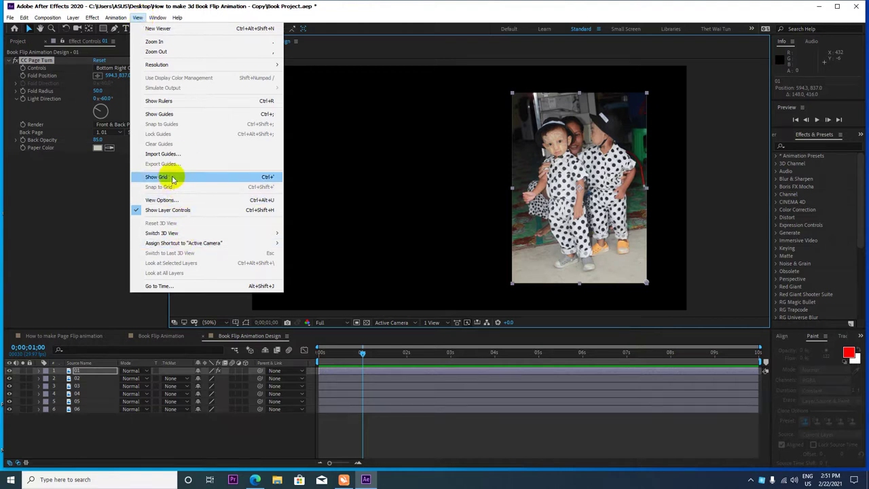
{"action": "left_click", "coordinate": [206, 104]}
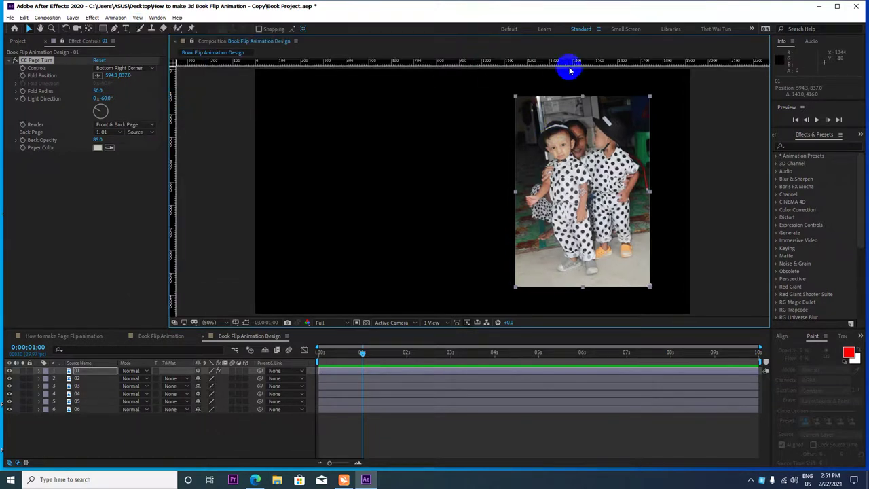
Step: Add a horizontal guide at the photo's bottom edge and keyframe Fold Position at 1 second
{"action": "left_click_drag", "start_coordinate": [440, 62], "coordinate": [444, 287]}
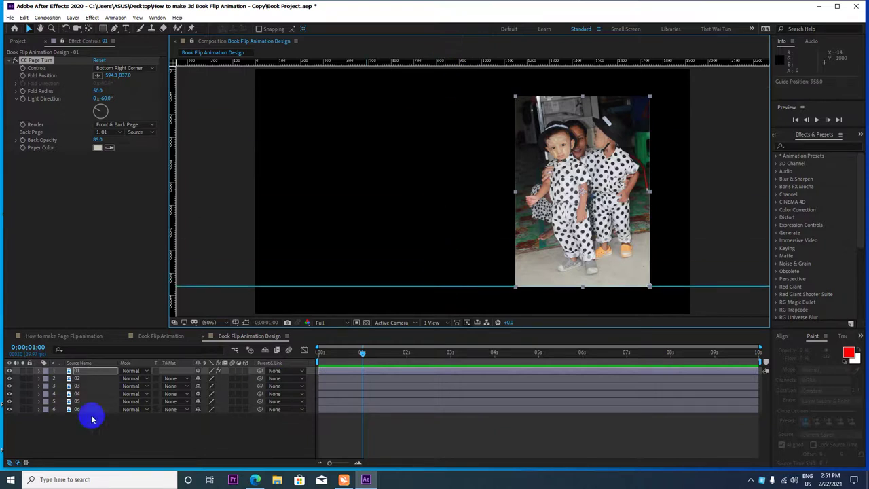
{"action": "left_click", "coordinate": [84, 373]}
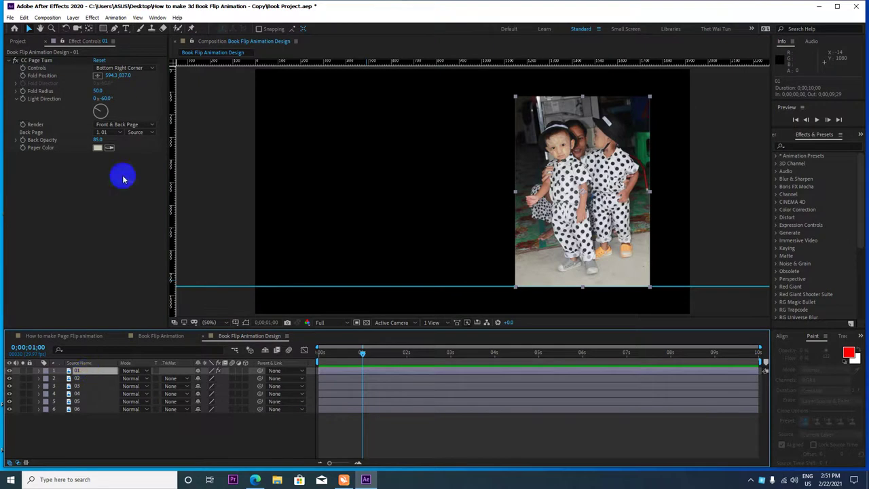
{"action": "left_click", "coordinate": [23, 76]}
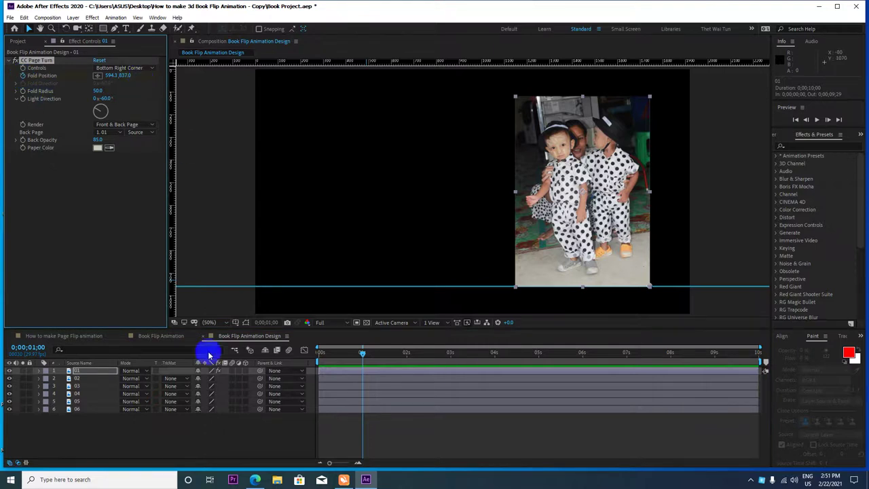
Step: At 2 seconds, drag the fold left to -545.8,837.0 so the page turns fully over
{"action": "key", "text": "u"}
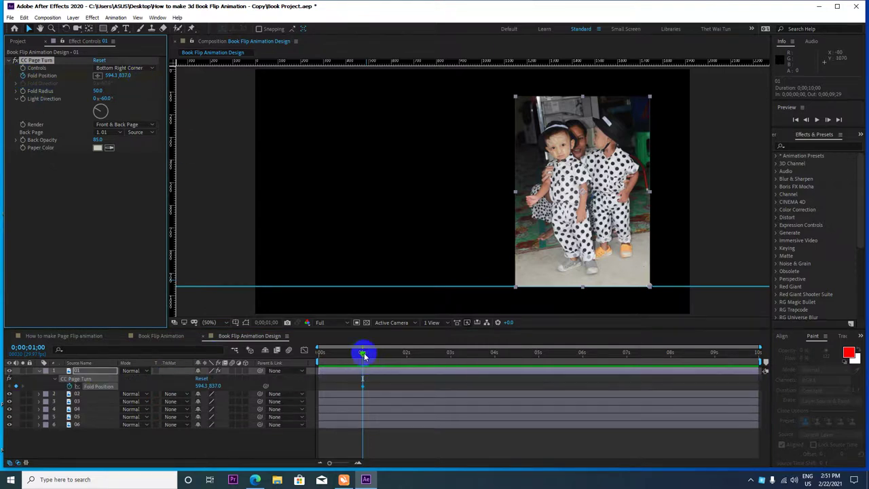
{"action": "left_click_drag", "start_coordinate": [364, 354], "coordinate": [408, 357]}
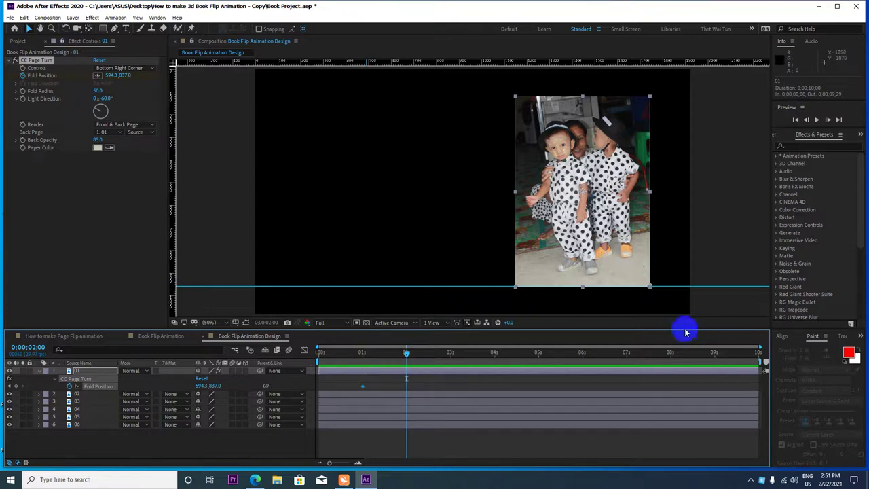
{"action": "left_click_drag", "start_coordinate": [650, 287], "coordinate": [391, 275]}
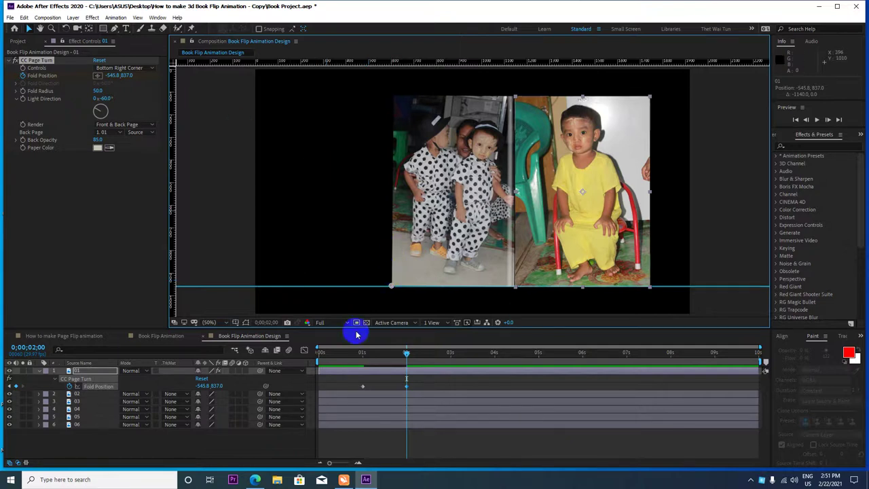
{"action": "mouse_move", "coordinate": [406, 352]}
{"action": "left_mouse_down"}
{"action": "mouse_move", "coordinate": [373, 355]}
{"action": "mouse_move", "coordinate": [383, 354]}
{"action": "left_mouse_up"}
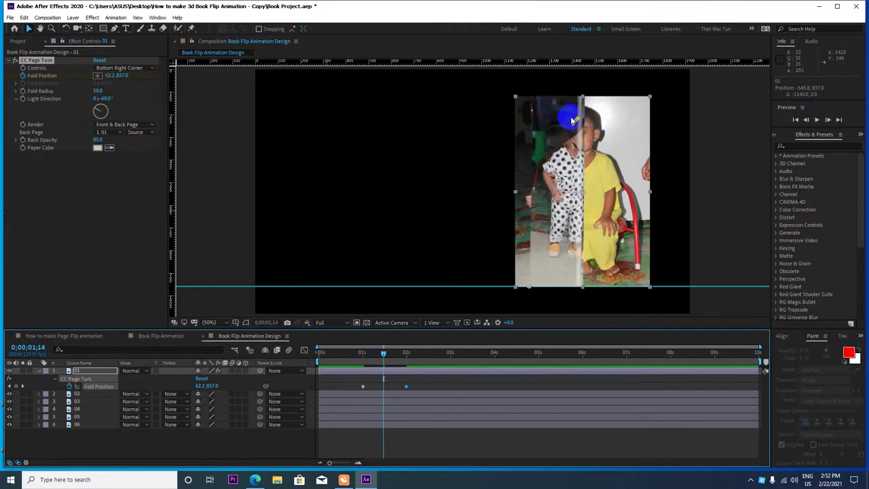
{"action": "key", "text": "period"}
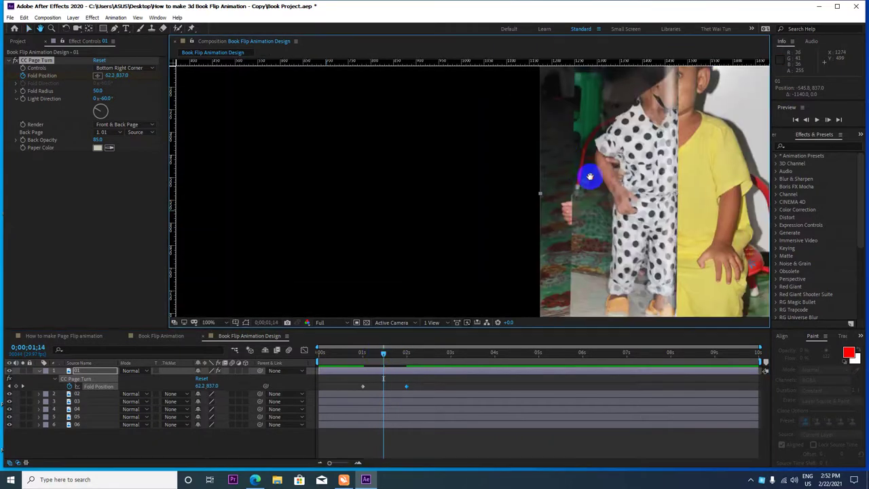
{"action": "left_click_drag", "start_coordinate": [588, 178], "coordinate": [359, 188]}
{"action": "scroll", "coordinate": [428, 169], "scroll_direction": "down", "scroll_amount": 3}
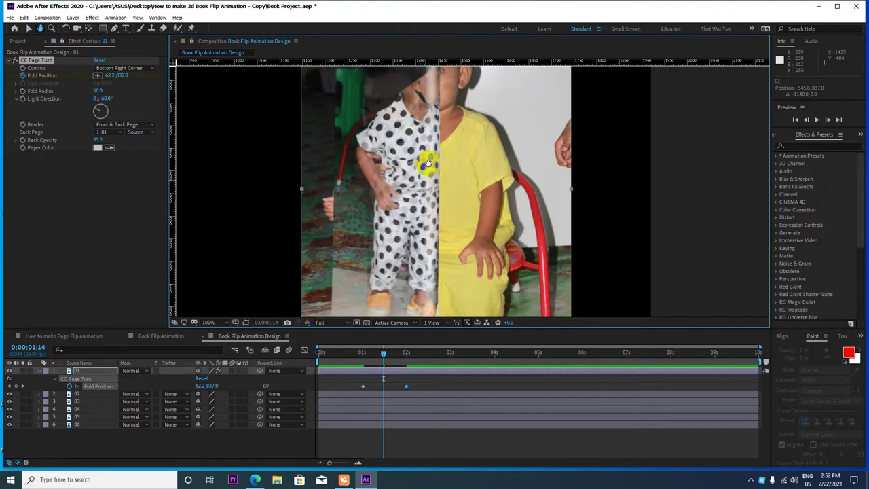
{"action": "key", "text": "comma"}
{"action": "key", "text": "v"}
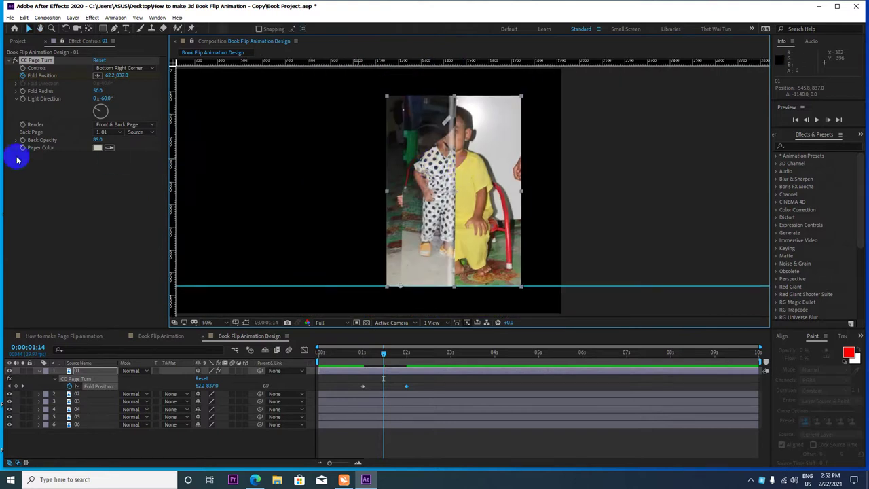
Step: Set Light Direction to 0° and bring up the Book Flip Animation comp for reference
{"action": "left_click", "coordinate": [104, 99]}
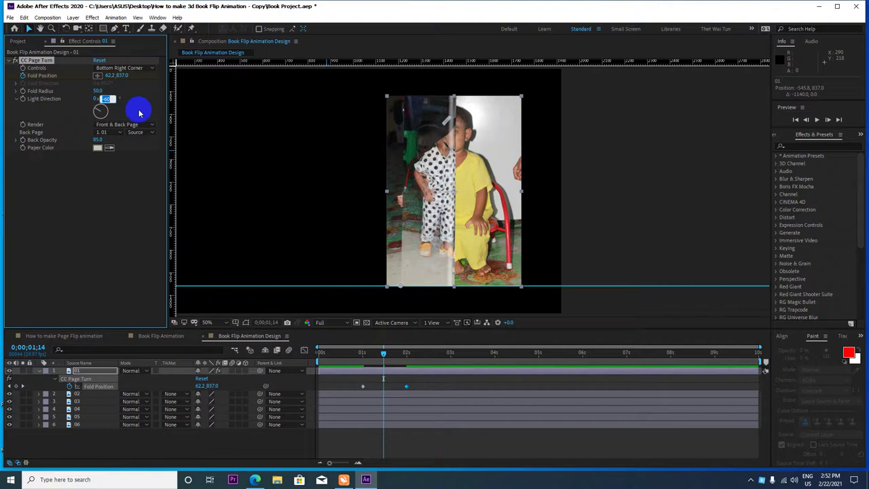
{"action": "type", "text": "0"}
{"action": "key", "text": "Return"}
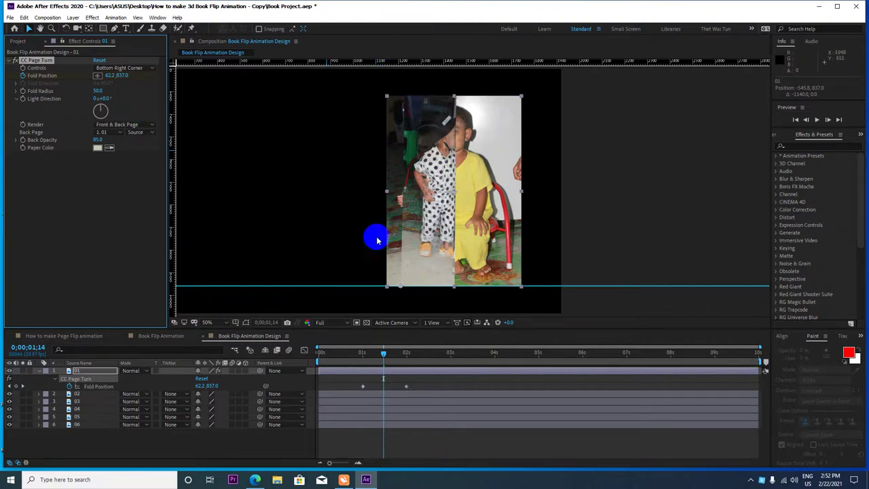
{"action": "mouse_move", "coordinate": [382, 354]}
{"action": "left_mouse_down"}
{"action": "mouse_move", "coordinate": [371, 355]}
{"action": "mouse_move", "coordinate": [407, 364]}
{"action": "mouse_move", "coordinate": [292, 358]}
{"action": "mouse_move", "coordinate": [371, 363]}
{"action": "mouse_move", "coordinate": [384, 356]}
{"action": "left_mouse_up"}
{"action": "left_click", "coordinate": [165, 340]}
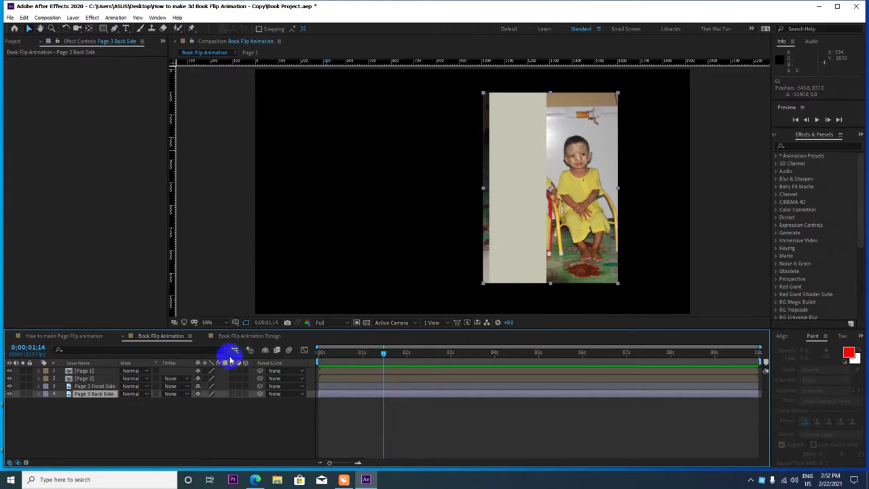
Step: Back in Book Flip Animation Design, set layer 01's Back Opacity to 100 and Back Page to None
{"action": "left_click", "coordinate": [238, 336]}
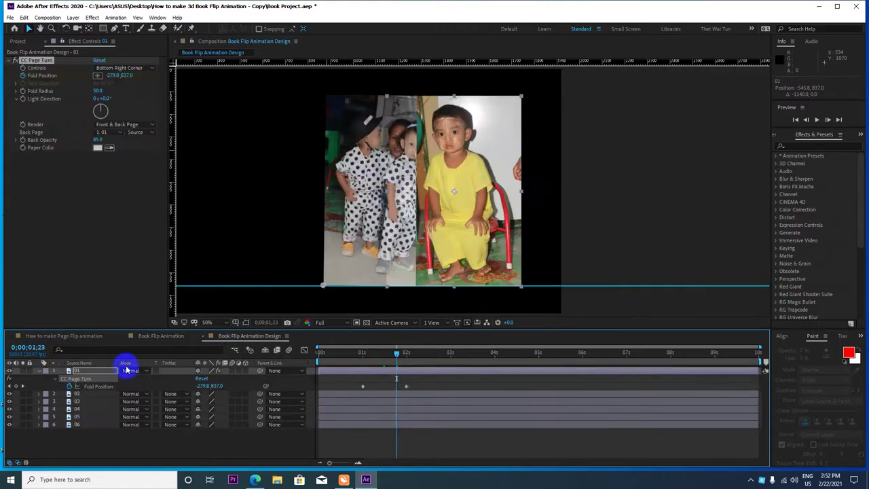
{"action": "left_click", "coordinate": [86, 372]}
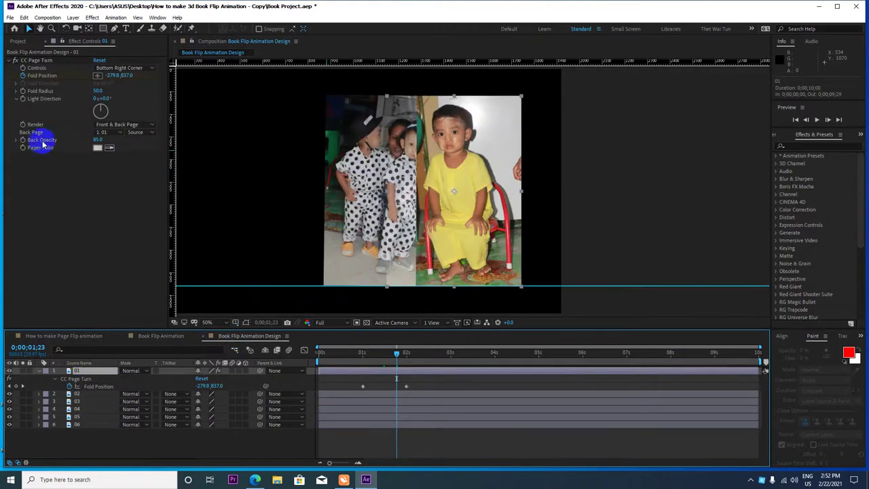
{"action": "left_click_drag", "start_coordinate": [97, 139], "coordinate": [131, 140]}
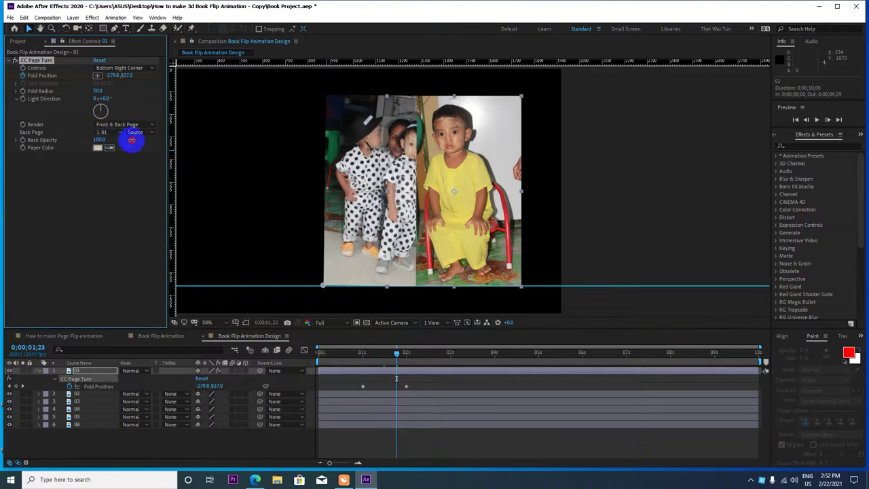
{"action": "left_click", "coordinate": [112, 133]}
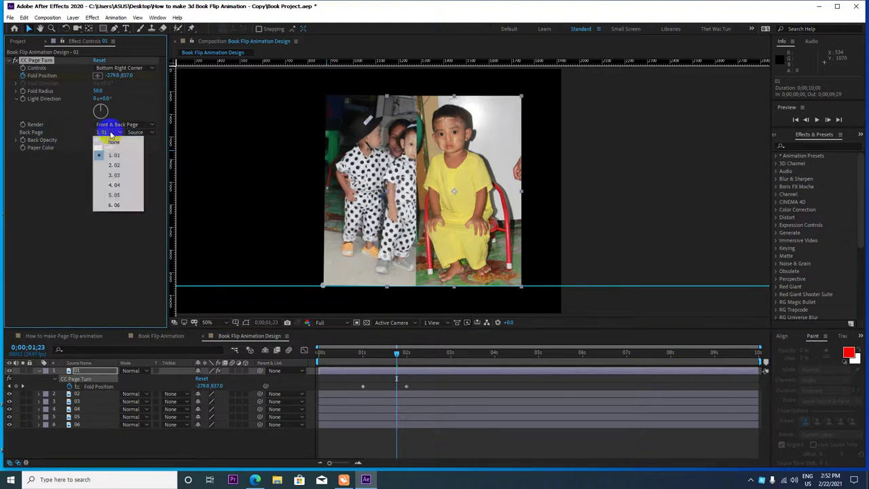
{"action": "left_click", "coordinate": [113, 141]}
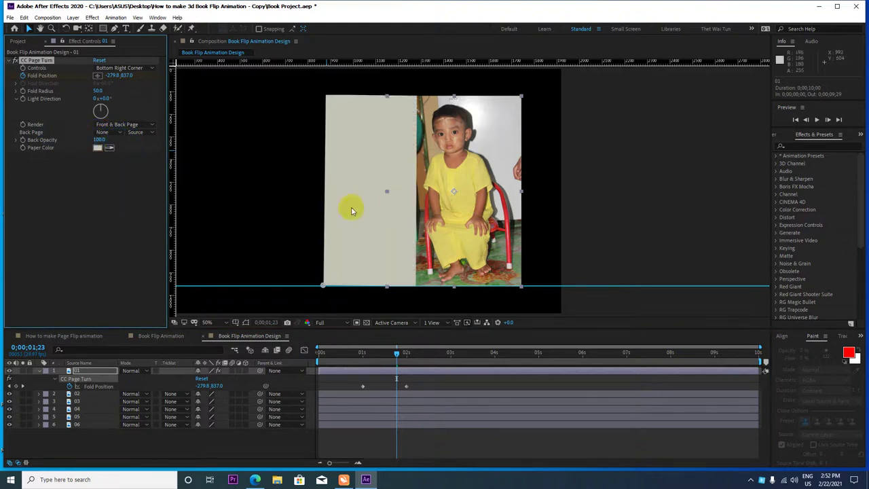
{"action": "mouse_move", "coordinate": [396, 352]}
{"action": "left_mouse_down"}
{"action": "mouse_move", "coordinate": [341, 357]}
{"action": "mouse_move", "coordinate": [417, 343]}
{"action": "left_mouse_up"}
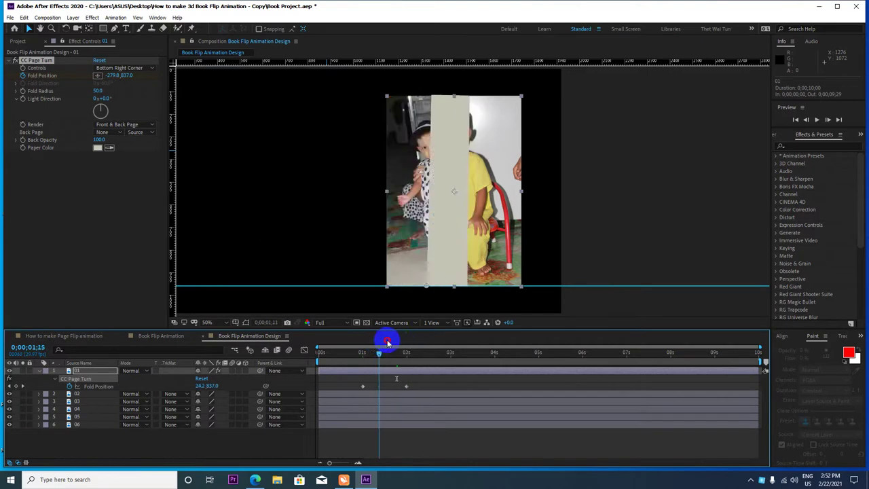
{"action": "left_click_drag", "start_coordinate": [417, 342], "coordinate": [409, 344]}
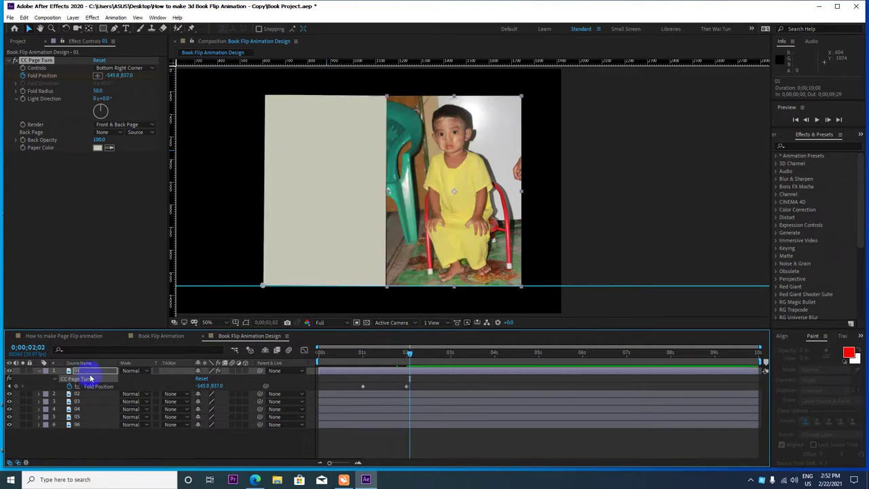
Step: Precompose layers 01 and 02 into a composition named 'Page 1', then select layer 03
{"action": "left_click", "coordinate": [40, 371]}
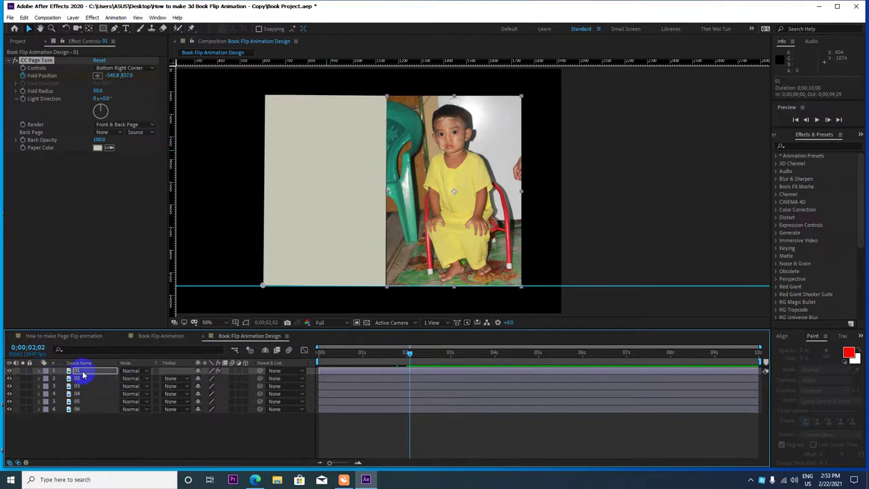
{"action": "left_click", "coordinate": [84, 378], "text": "shift"}
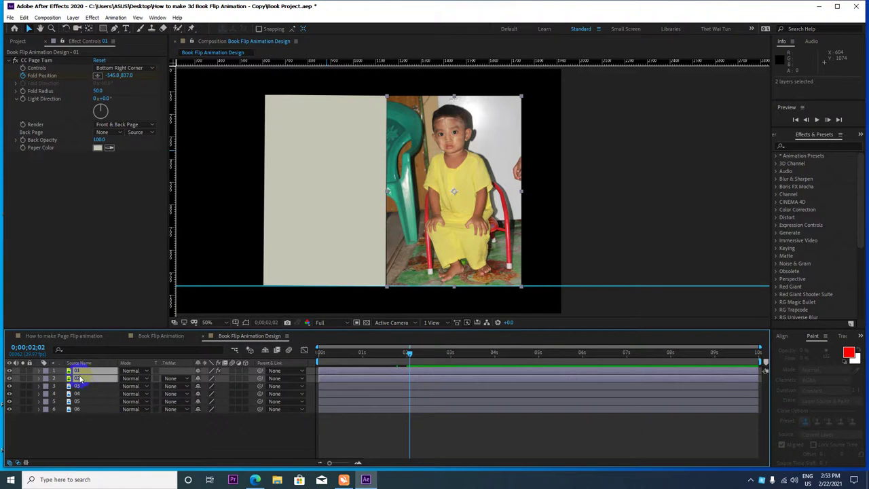
{"action": "right_click", "coordinate": [84, 373]}
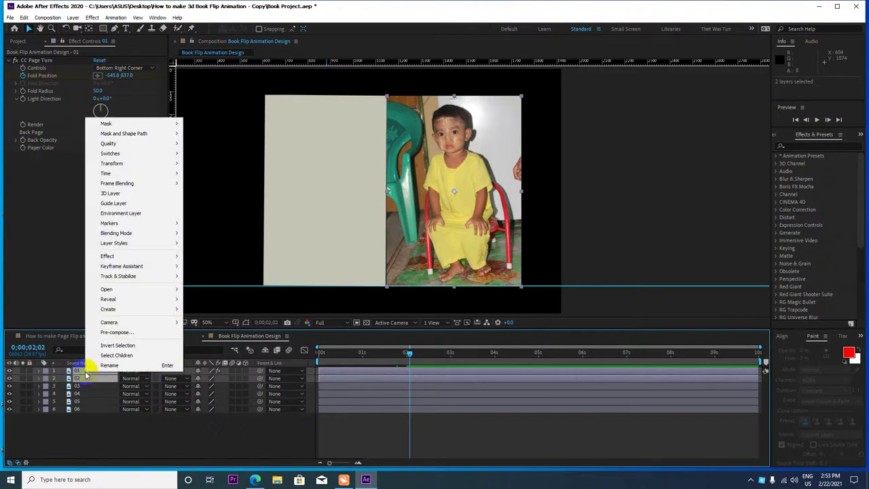
{"action": "left_click", "coordinate": [105, 333]}
{"action": "type", "text": "Page"}
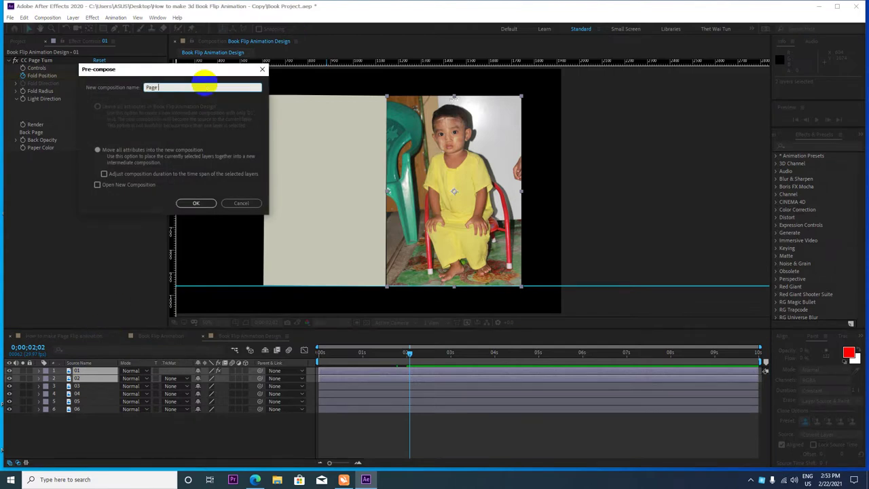
{"action": "type", "text": "1"}
{"action": "key", "text": "Return"}
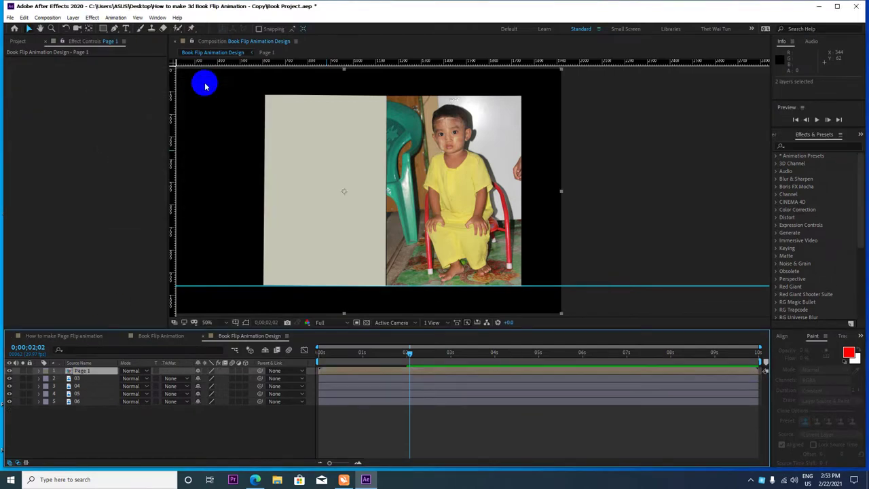
{"action": "left_click", "coordinate": [78, 380]}
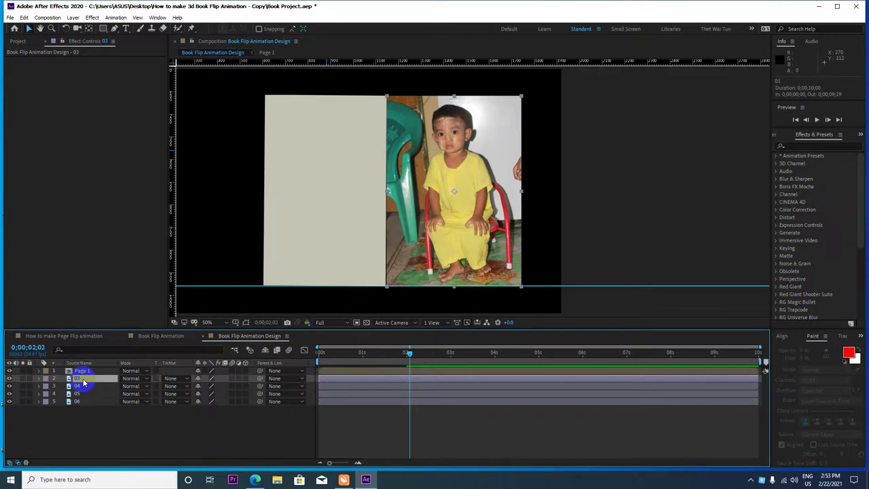
Step: Apply CC Page Turn to layer 03 through the effect search, with the time at 0;00;02;06
{"action": "key", "text": "ctrl+space"}
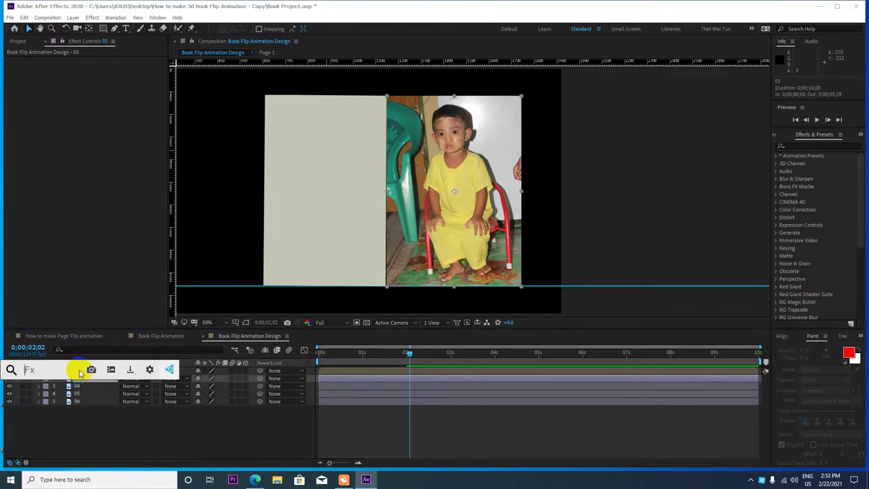
{"action": "type", "text": "CC Pa"}
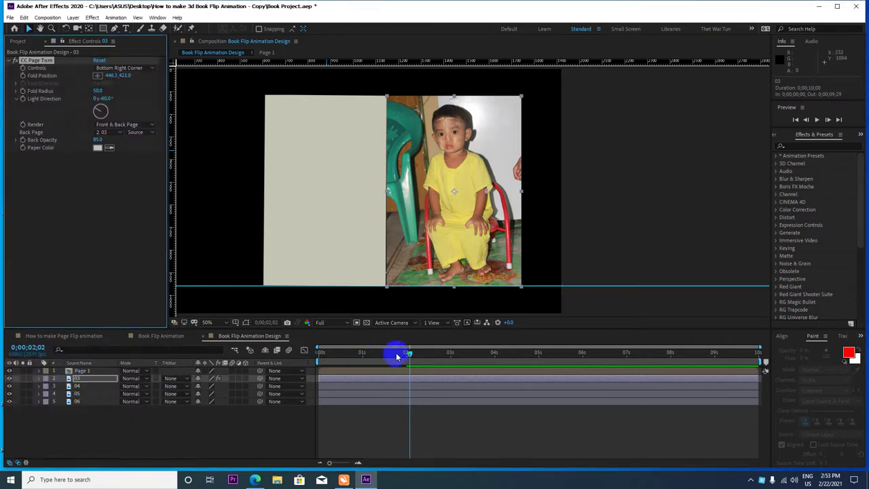
{"action": "left_click", "coordinate": [416, 353]}
{"action": "left_click", "coordinate": [96, 380]}
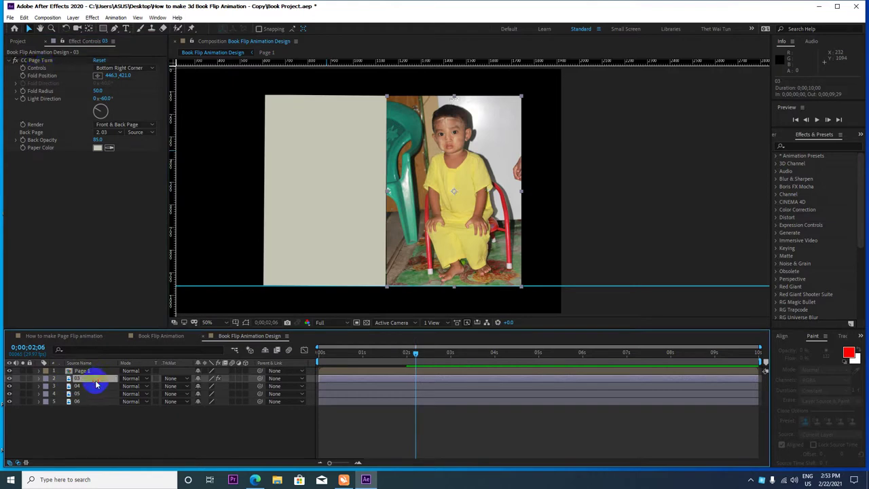
{"action": "left_click", "coordinate": [29, 61]}
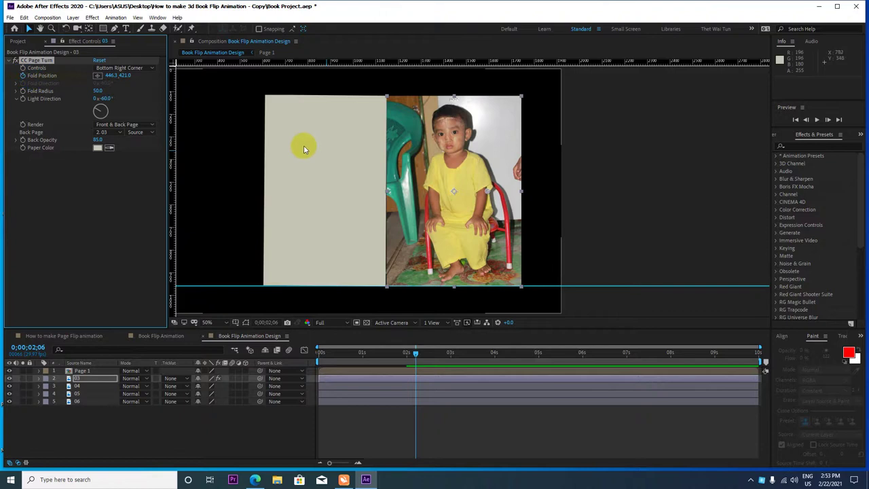
{"action": "left_click", "coordinate": [227, 138]}
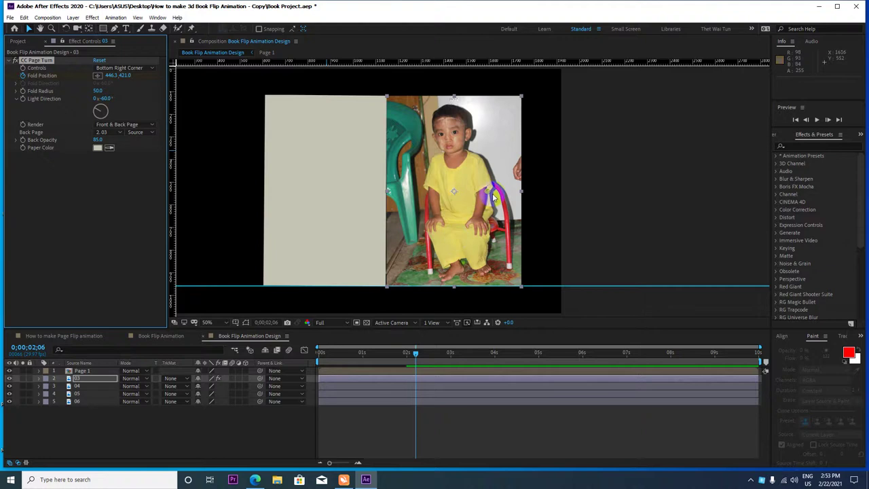
{"action": "left_click", "coordinate": [79, 371]}
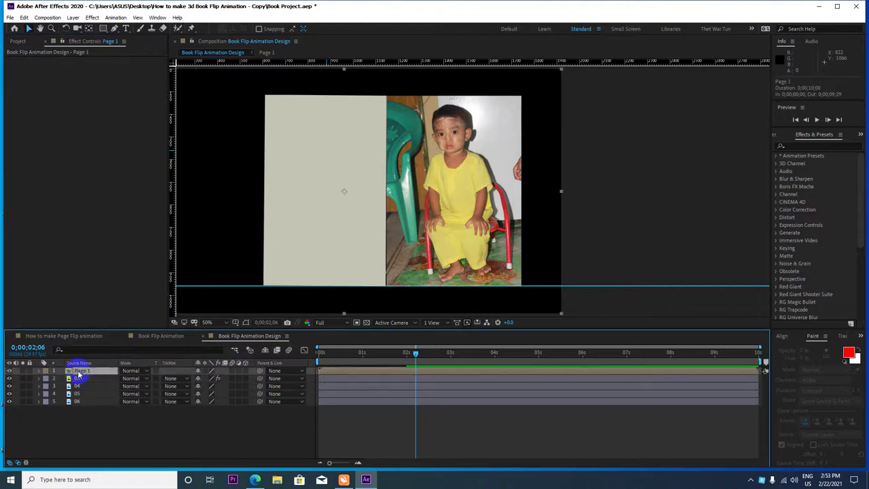
Step: Open the Page 1 precomp, turn off photo layer 02's visibility, and return to the main composition
{"action": "left_click", "coordinate": [10, 371]}
{"action": "left_click", "coordinate": [9, 371]}
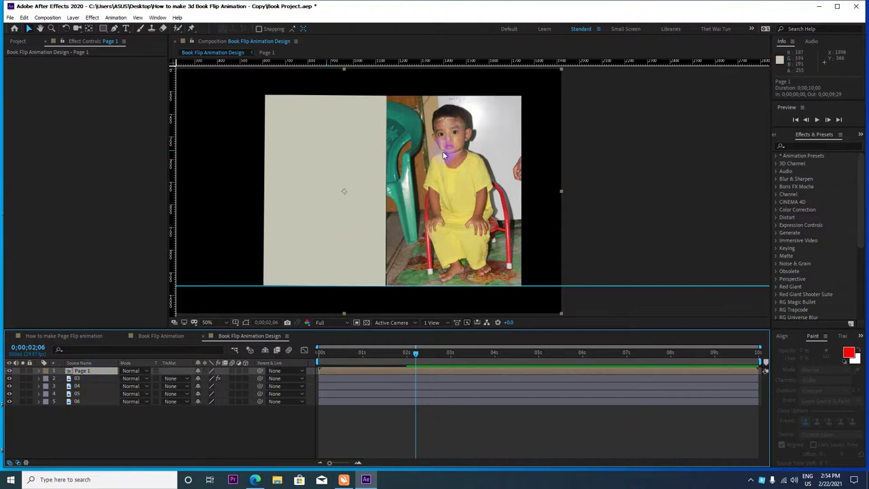
{"action": "left_click", "coordinate": [83, 371]}
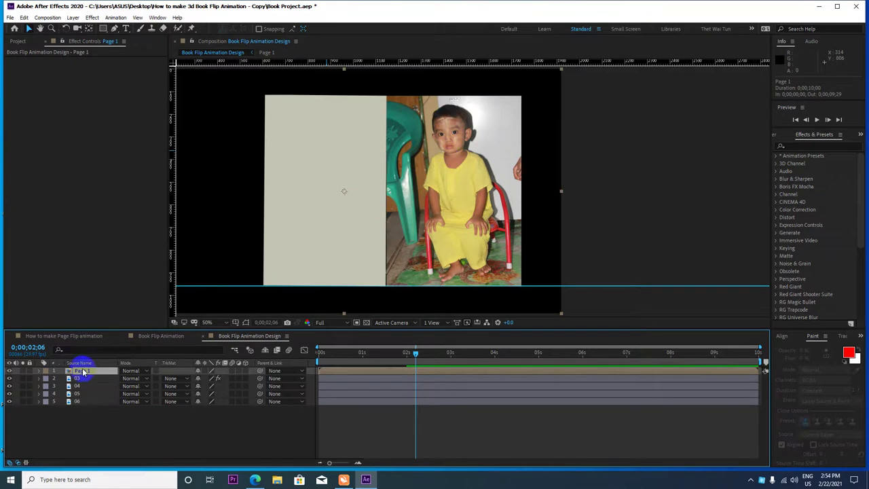
{"action": "double_click", "coordinate": [82, 371]}
{"action": "left_click", "coordinate": [83, 380]}
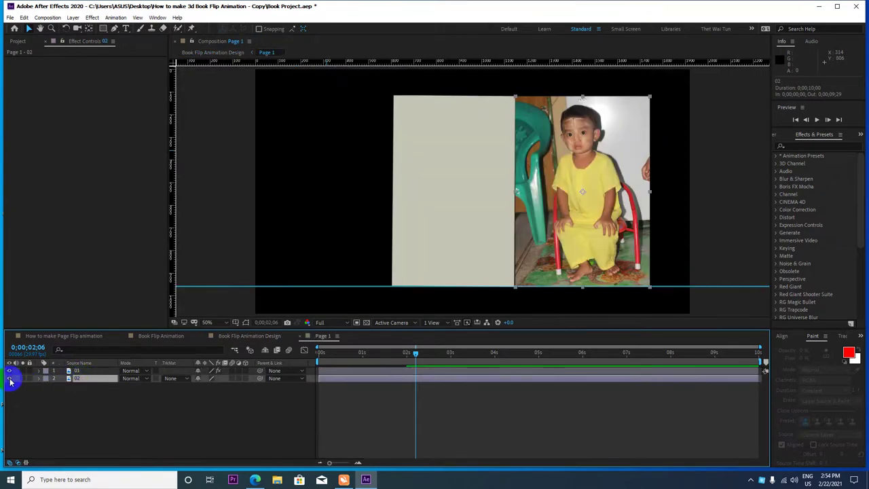
{"action": "left_click", "coordinate": [10, 379]}
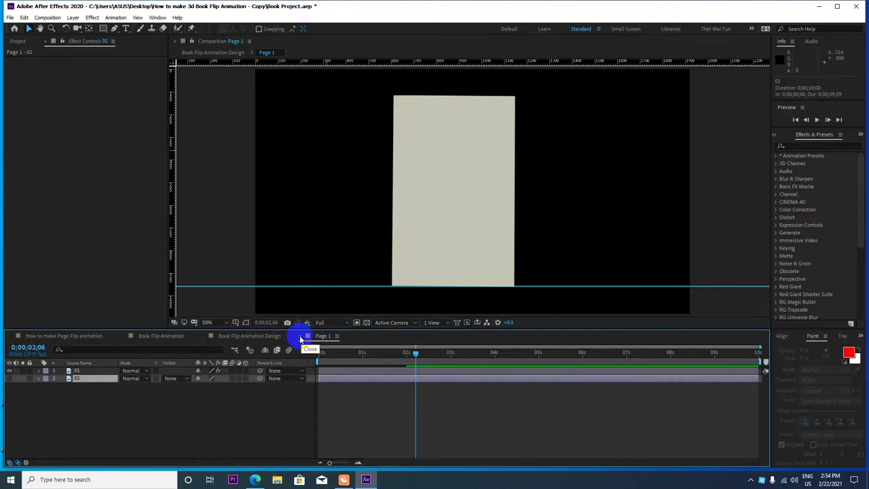
{"action": "left_click", "coordinate": [300, 336]}
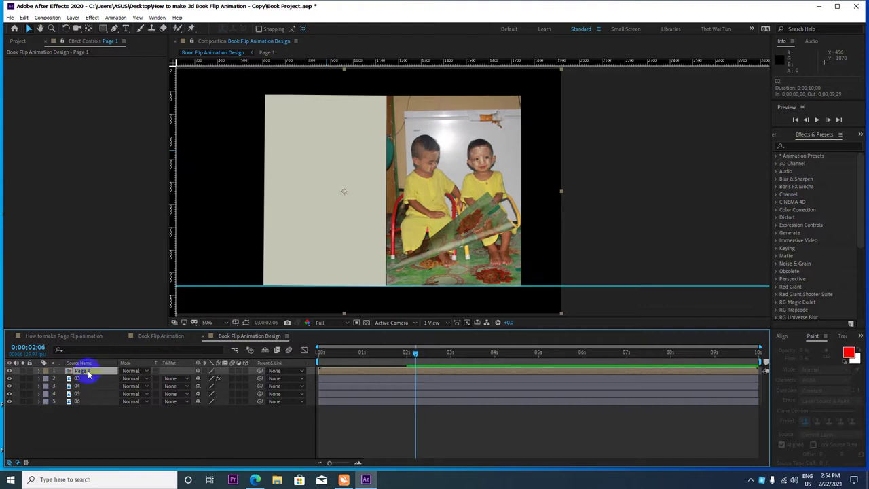
Step: At 0;00;02;07, drag layer 03's page-turn fold point further to the right
{"action": "mouse_move", "coordinate": [416, 353]}
{"action": "left_mouse_down"}
{"action": "mouse_move", "coordinate": [355, 358]}
{"action": "mouse_move", "coordinate": [417, 353]}
{"action": "left_mouse_up"}
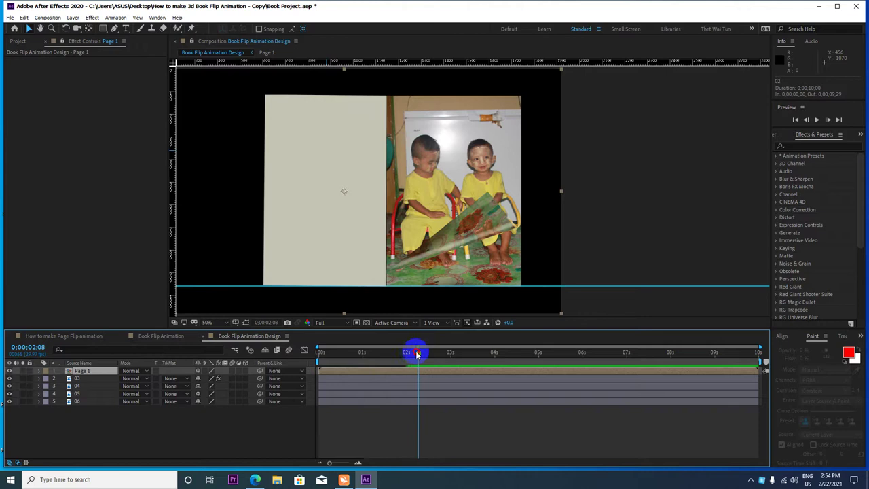
{"action": "left_click_drag", "start_coordinate": [417, 353], "coordinate": [416, 353]}
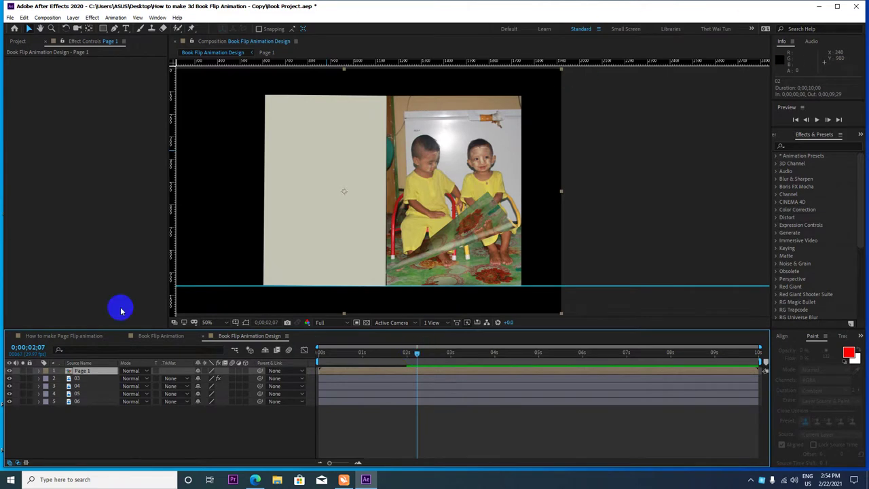
{"action": "left_click", "coordinate": [86, 380]}
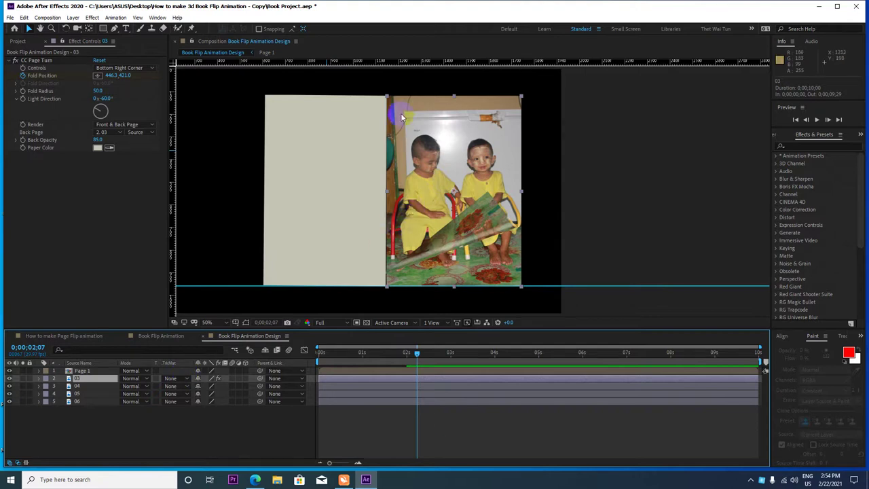
{"action": "left_click", "coordinate": [9, 378]}
{"action": "left_click", "coordinate": [9, 378]}
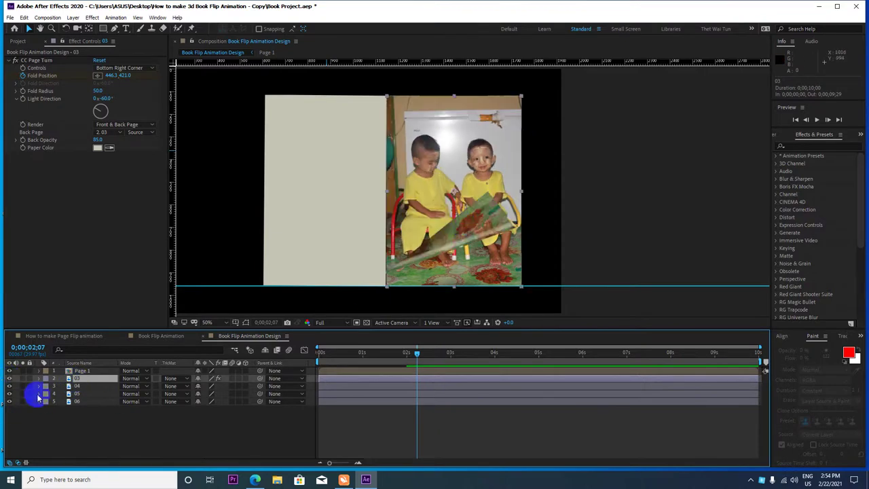
{"action": "left_click", "coordinate": [36, 60]}
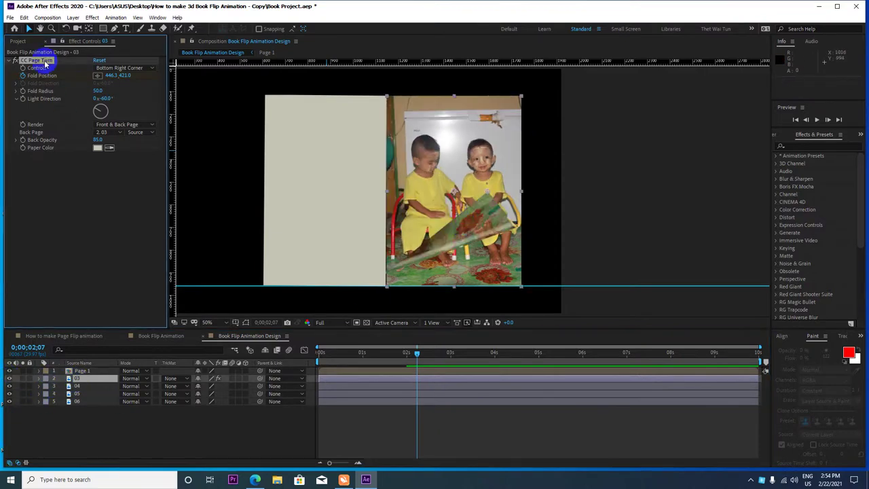
{"action": "mouse_move", "coordinate": [441, 201]}
{"action": "left_mouse_down"}
{"action": "mouse_move", "coordinate": [485, 196]}
{"action": "mouse_move", "coordinate": [514, 271]}
{"action": "left_mouse_up"}
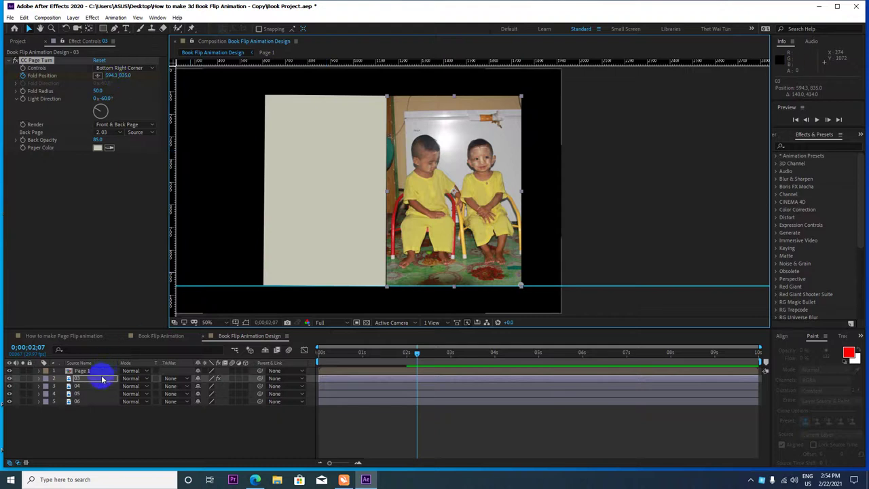
Step: Reveal layer 03's Fold Position keyframe with U and move the time to 0;00;02;20
{"action": "left_click_drag", "start_coordinate": [417, 353], "coordinate": [414, 355]}
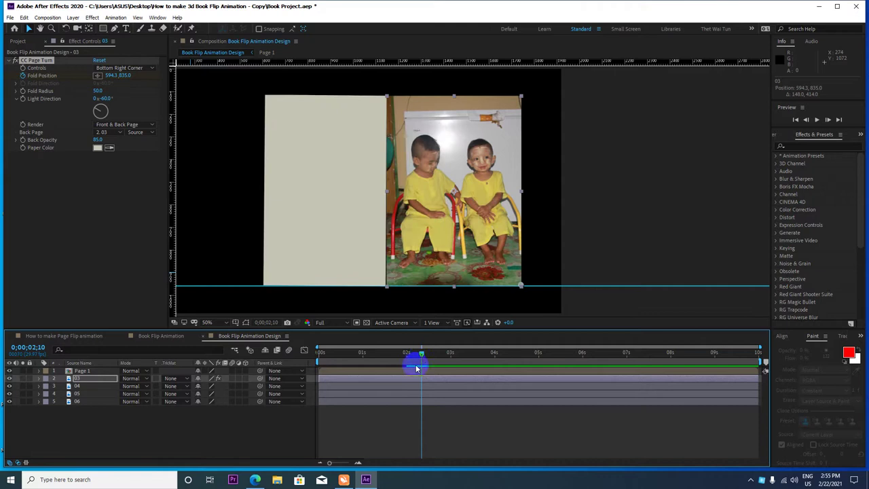
{"action": "left_click_drag", "start_coordinate": [414, 355], "coordinate": [421, 353]}
{"action": "left_click", "coordinate": [101, 378]}
{"action": "key", "text": "u"}
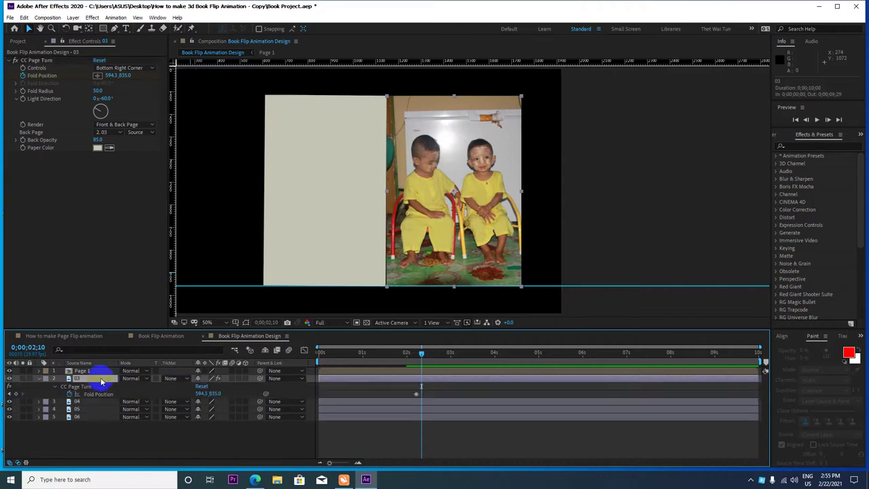
{"action": "scroll", "coordinate": [422, 388], "scroll_direction": "up", "scroll_amount": 3}
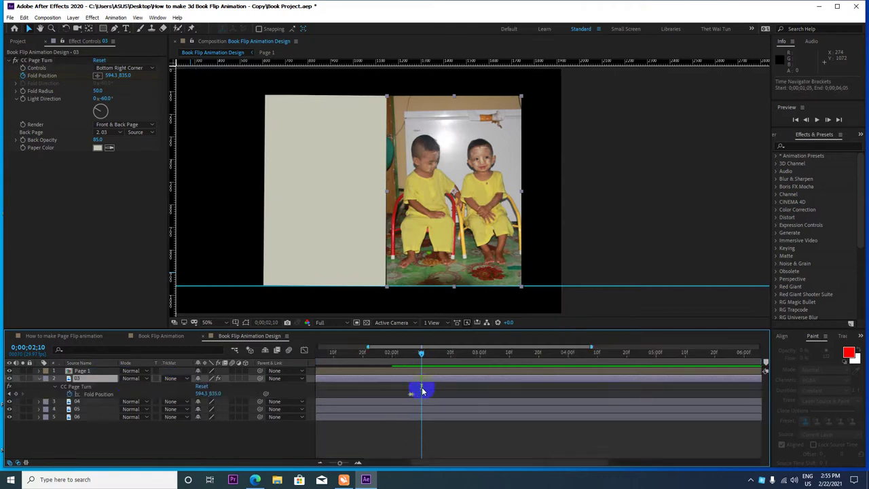
{"action": "scroll", "coordinate": [422, 391], "scroll_direction": "up", "scroll_amount": 2}
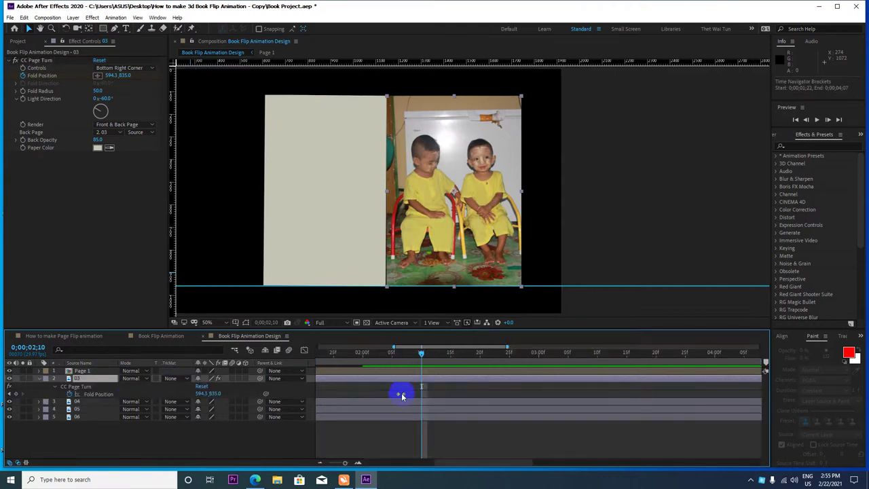
{"action": "left_click_drag", "start_coordinate": [419, 361], "coordinate": [396, 361]}
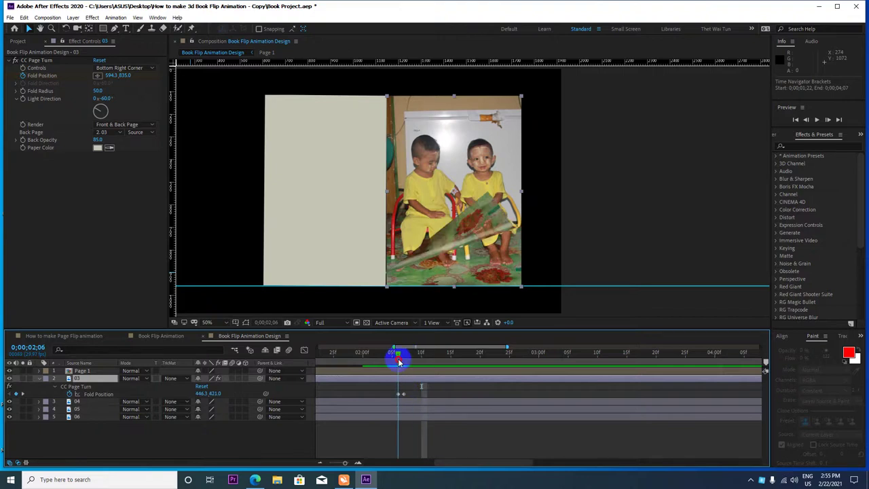
{"action": "left_click_drag", "start_coordinate": [397, 358], "coordinate": [404, 358]}
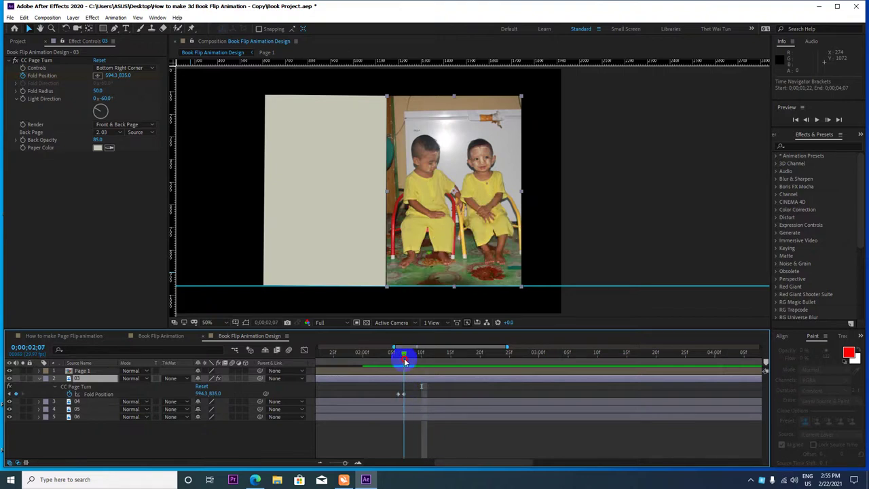
{"action": "left_click", "coordinate": [399, 394]}
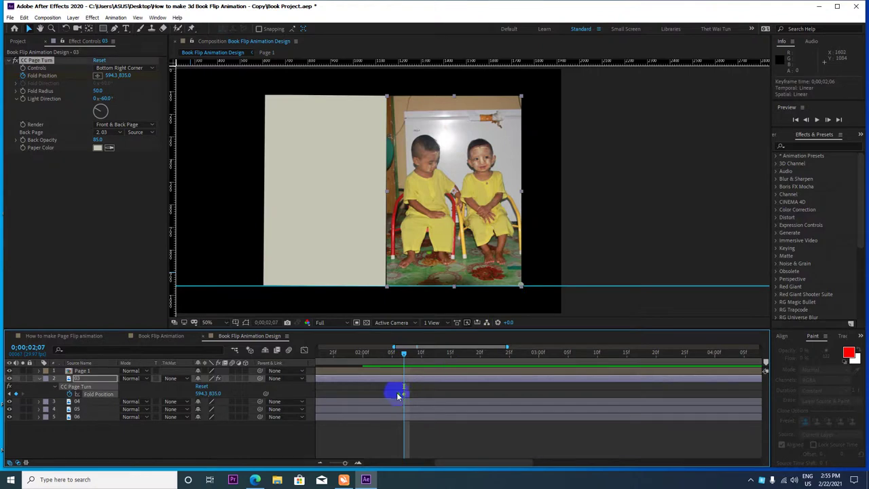
{"action": "left_click", "coordinate": [399, 397]}
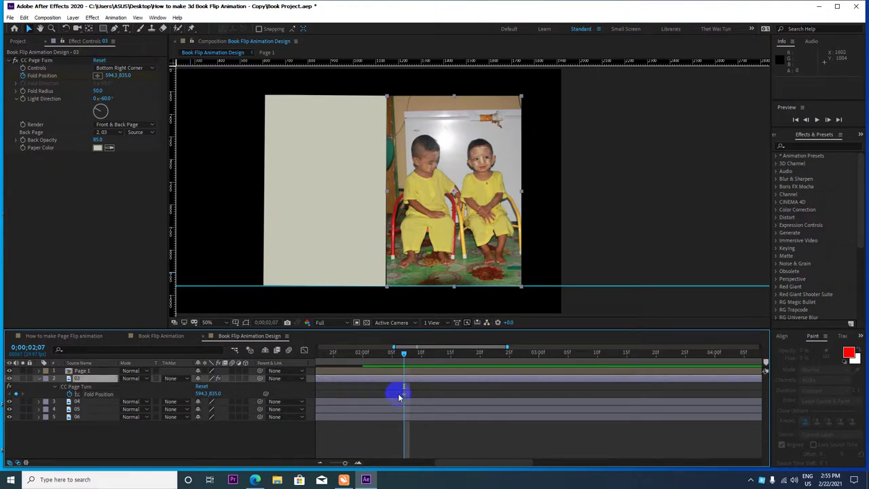
{"action": "left_click", "coordinate": [403, 354]}
{"action": "left_click_drag", "start_coordinate": [403, 354], "coordinate": [479, 352]}
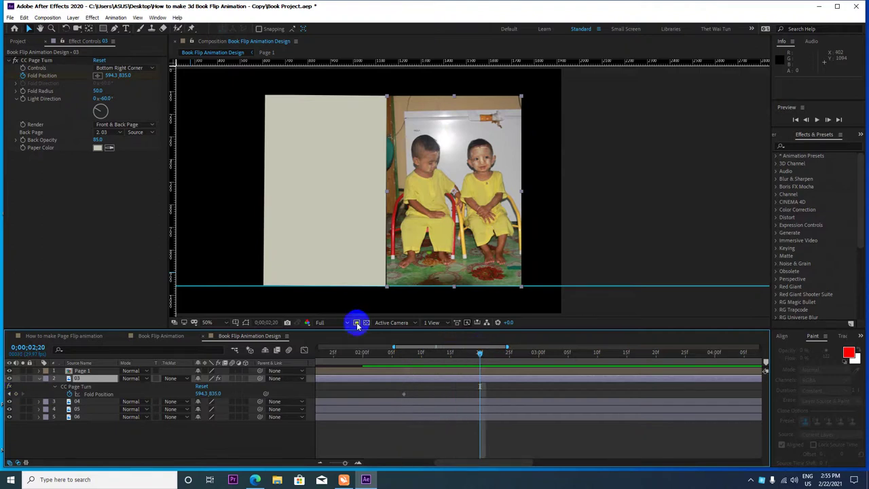
Step: Drag layer 03's page fold leftward across the photo in the Composition panel
{"action": "left_click", "coordinate": [40, 61]}
{"action": "left_click", "coordinate": [38, 61]}
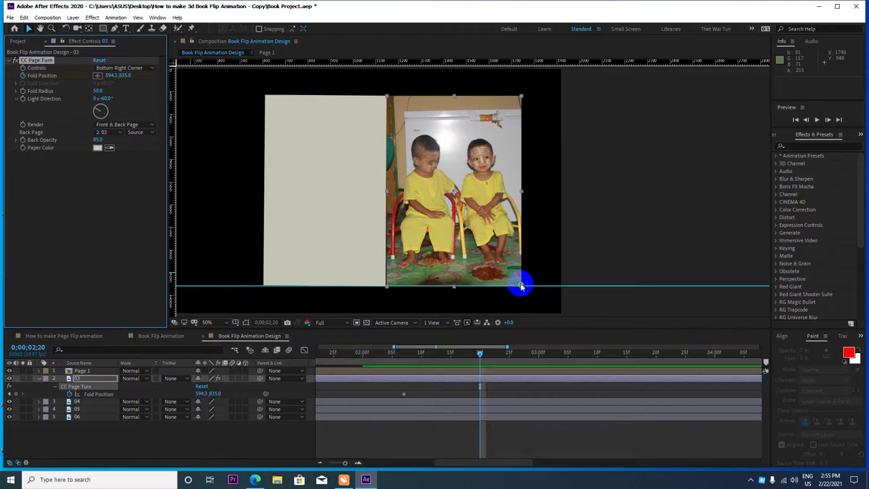
{"action": "left_click_drag", "start_coordinate": [520, 285], "coordinate": [412, 285]}
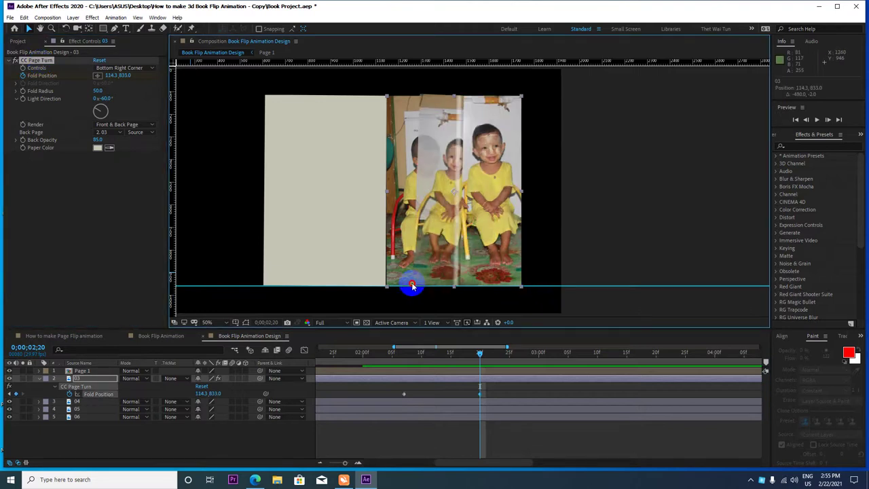
{"action": "left_click_drag", "start_coordinate": [412, 285], "coordinate": [361, 285]}
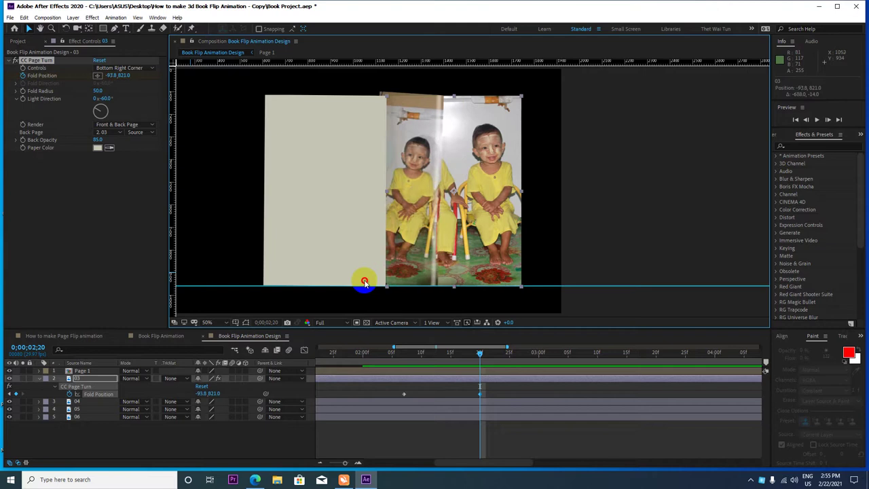
{"action": "scroll", "coordinate": [428, 253], "scroll_direction": "up", "scroll_amount": 3}
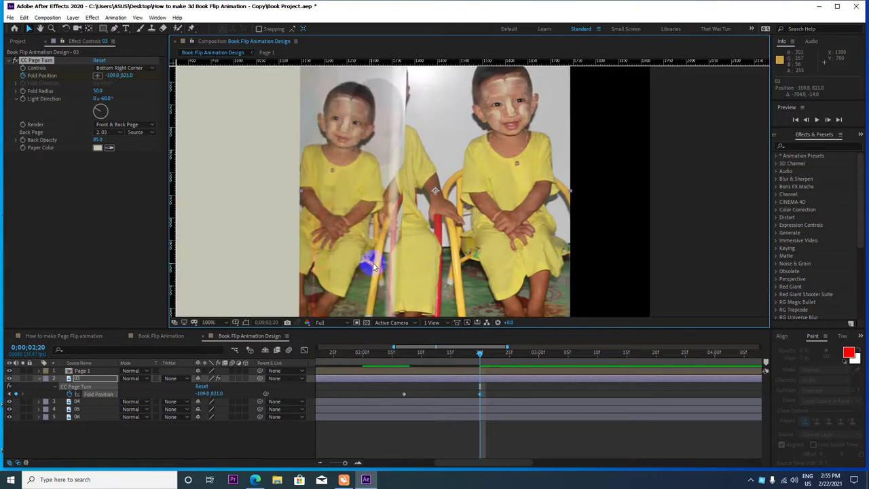
{"action": "scroll", "coordinate": [421, 252], "scroll_direction": "down", "scroll_amount": 3}
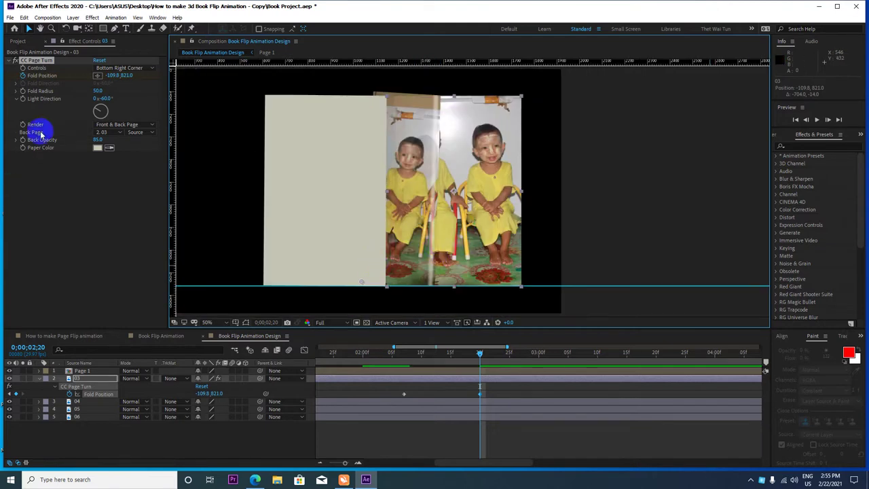
Step: Set Light Direction to 0x+0.0° and pull the fold all the way to the page's left edge
{"action": "left_click", "coordinate": [105, 98]}
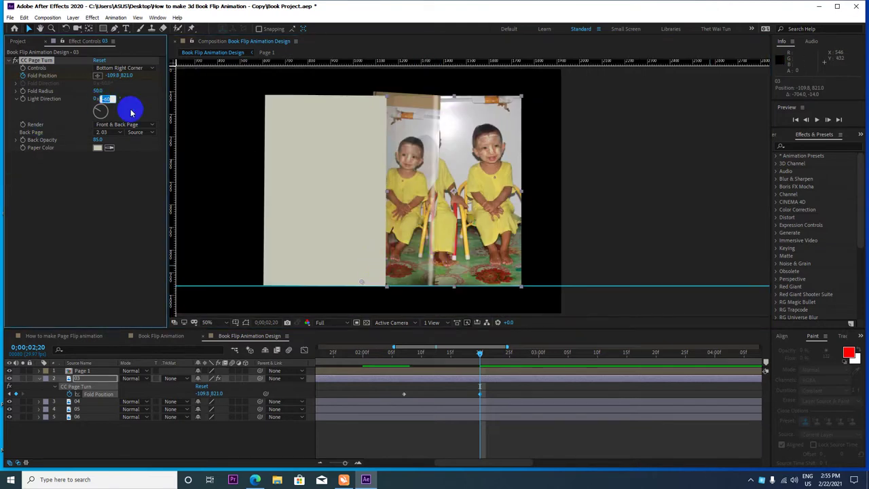
{"action": "type", "text": "0"}
{"action": "key", "text": "Return"}
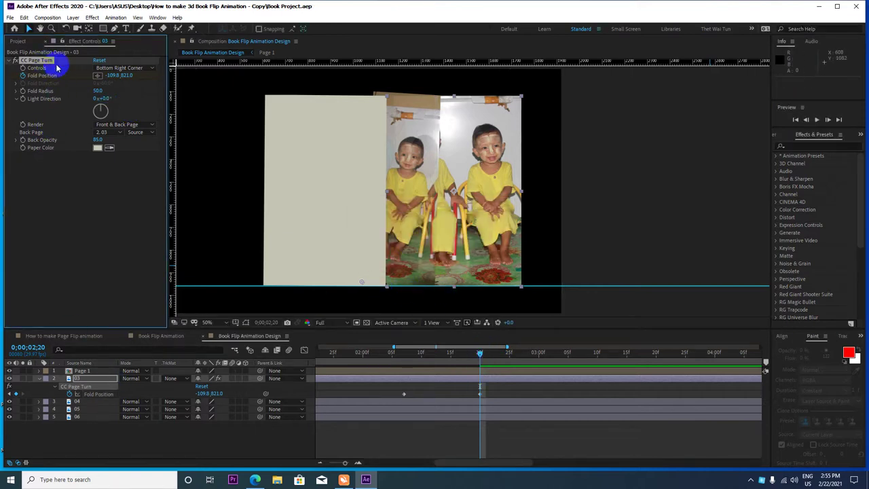
{"action": "left_click_drag", "start_coordinate": [361, 284], "coordinate": [263, 285]}
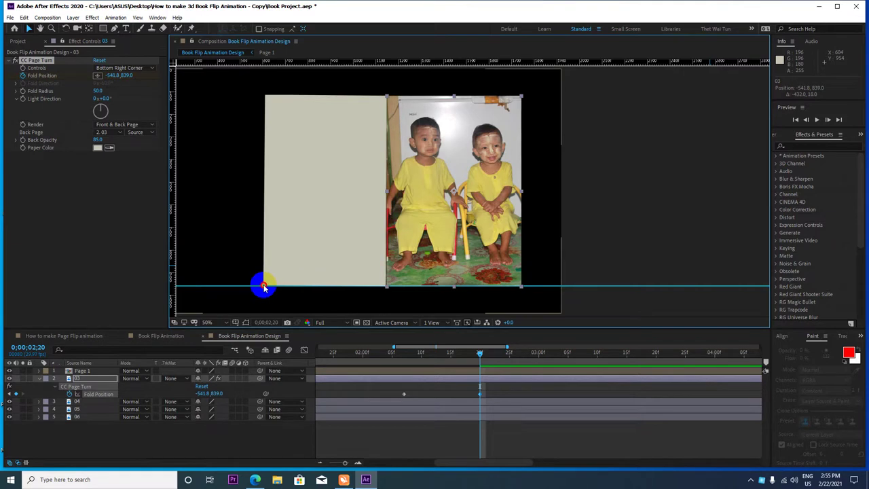
{"action": "left_click_drag", "start_coordinate": [263, 286], "coordinate": [264, 284]}
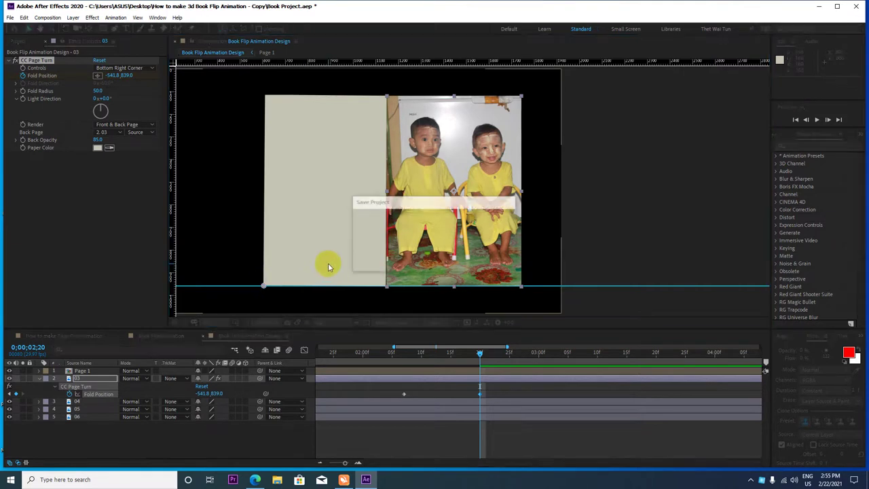
{"action": "left_click", "coordinate": [324, 285]}
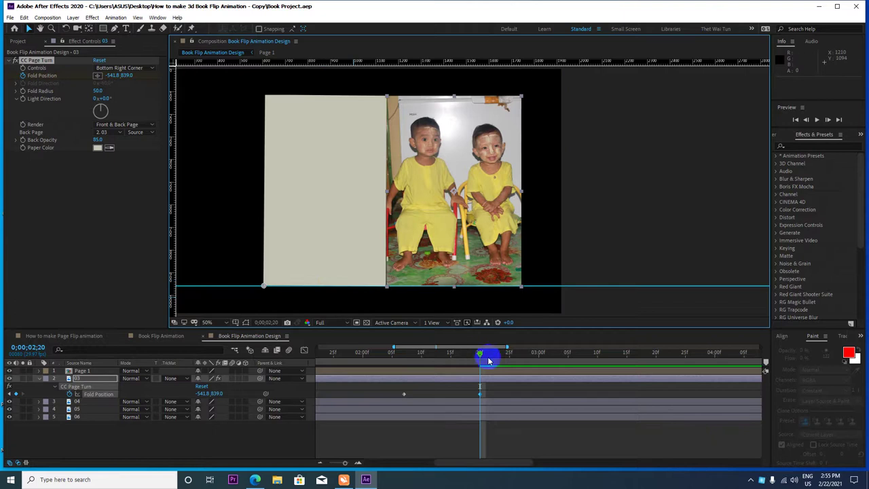
Step: Preview the page turn between 02;10 and 02;18, collapse layer 03, and select Page 1
{"action": "mouse_move", "coordinate": [480, 352]}
{"action": "left_mouse_down"}
{"action": "mouse_move", "coordinate": [436, 358]}
{"action": "mouse_move", "coordinate": [443, 364]}
{"action": "mouse_move", "coordinate": [441, 345]}
{"action": "left_mouse_up"}
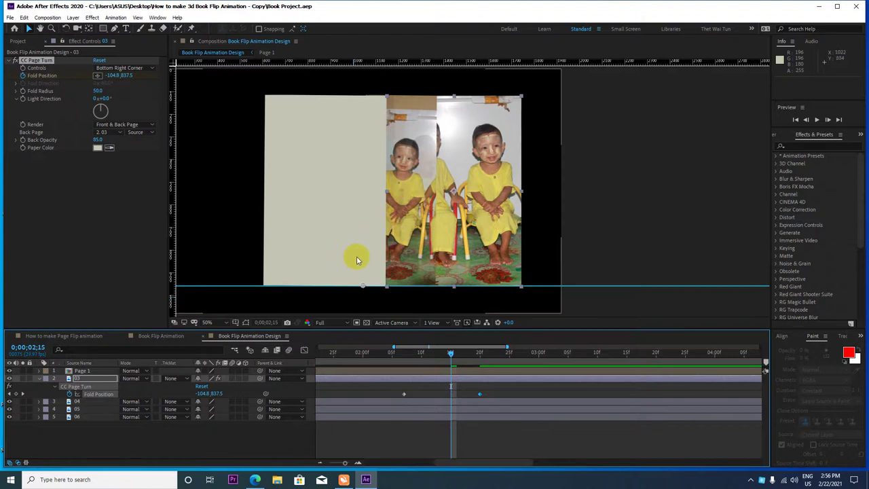
{"action": "left_click_drag", "start_coordinate": [461, 354], "coordinate": [407, 359]}
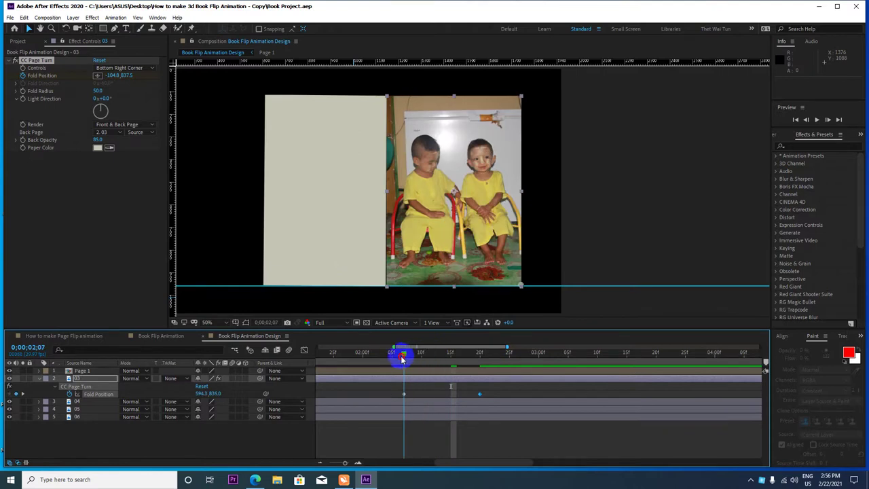
{"action": "left_click_drag", "start_coordinate": [407, 358], "coordinate": [453, 354]}
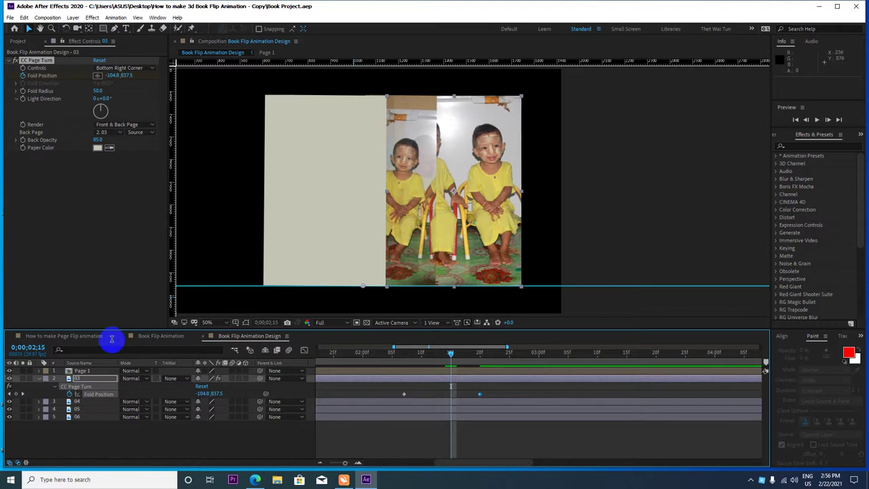
{"action": "left_click", "coordinate": [39, 378]}
{"action": "left_click", "coordinate": [80, 370]}
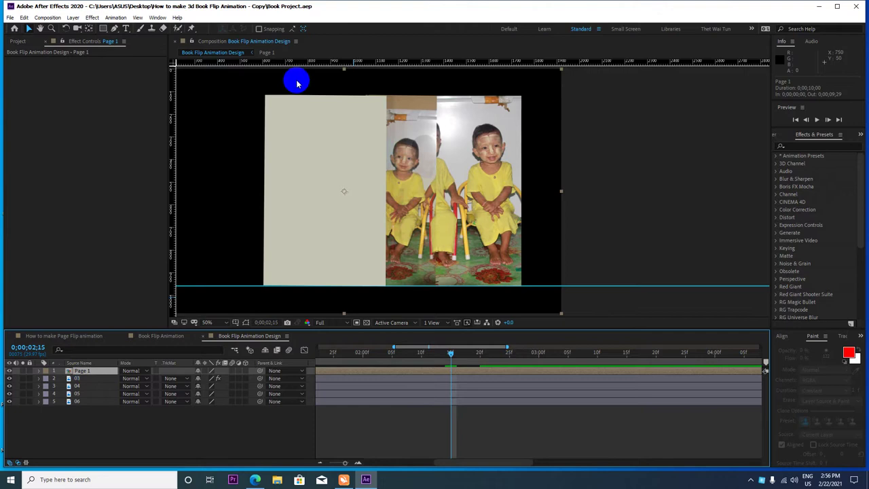
{"action": "left_click", "coordinate": [339, 149]}
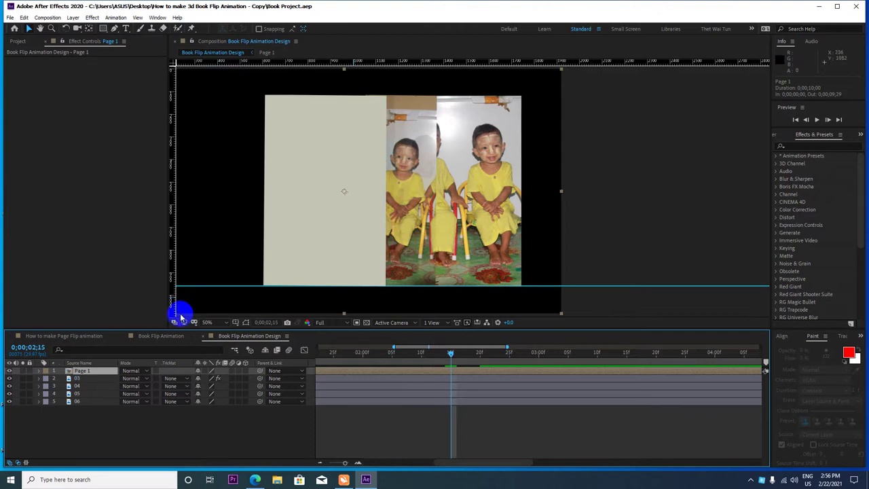
{"action": "left_click", "coordinate": [139, 6]}
{"action": "left_click", "coordinate": [384, 244]}
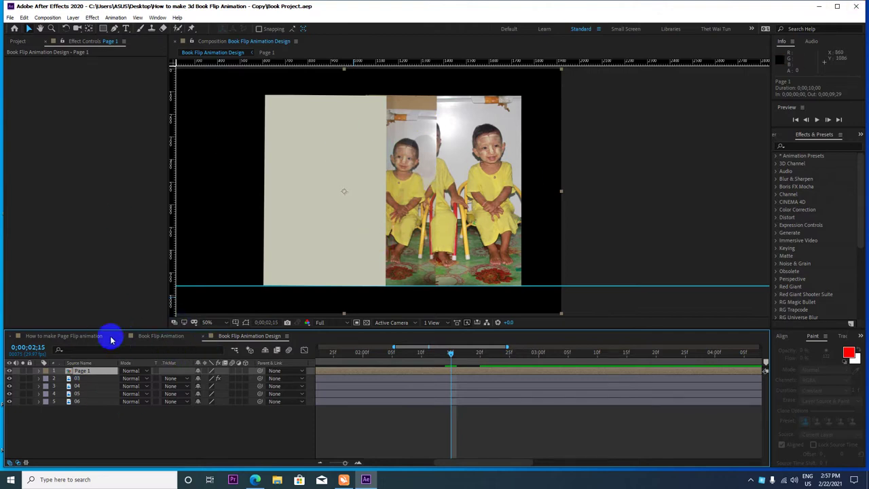
{"action": "key", "text": "comma"}
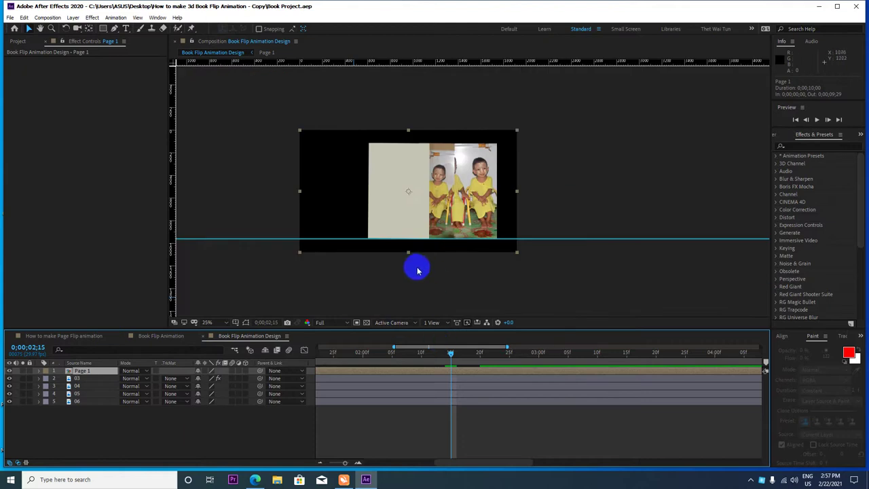
{"action": "key", "text": "period"}
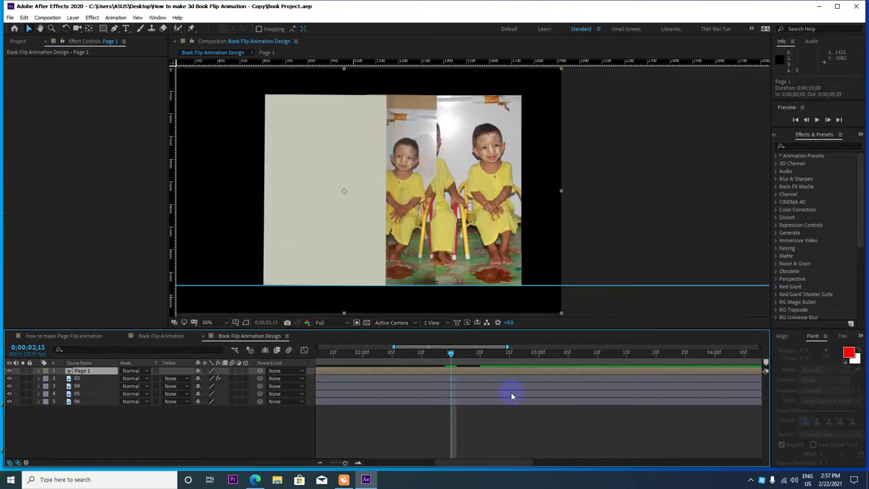
Step: Check the turned page at 02;20 and reveal layer 03's Fold Position keyframes
{"action": "left_click_drag", "start_coordinate": [452, 355], "coordinate": [468, 358]}
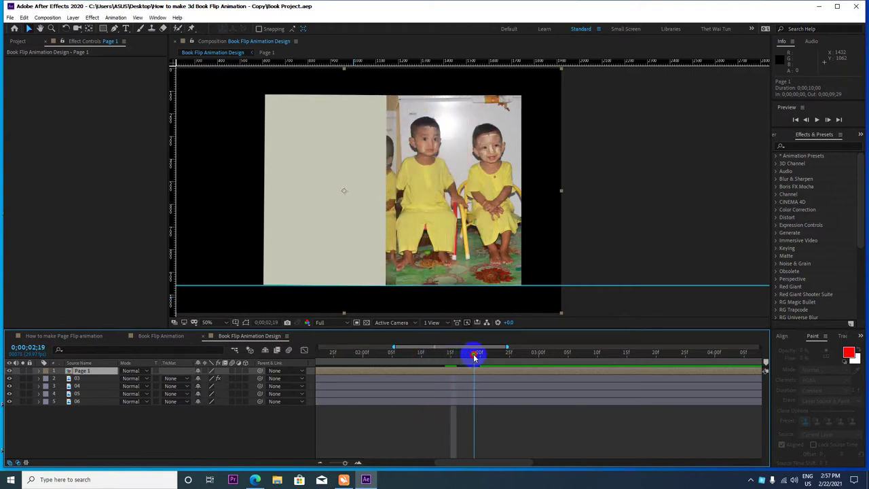
{"action": "left_click_drag", "start_coordinate": [476, 356], "coordinate": [442, 358]}
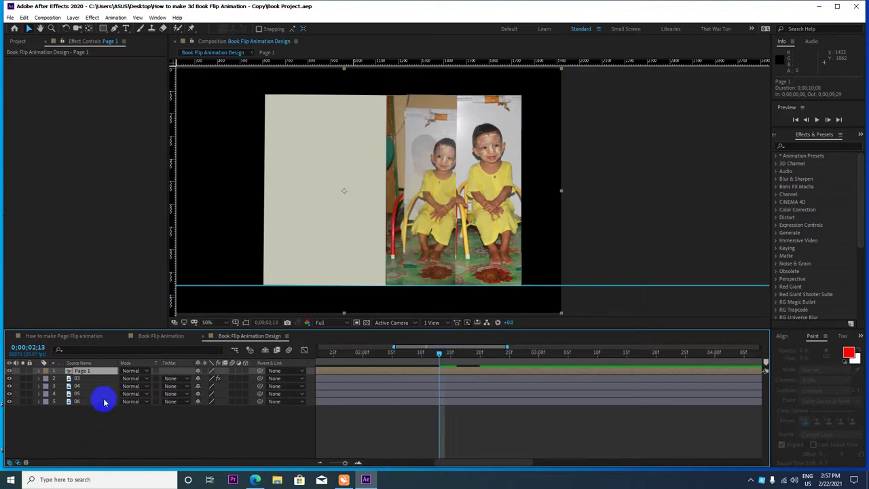
{"action": "left_click", "coordinate": [87, 380]}
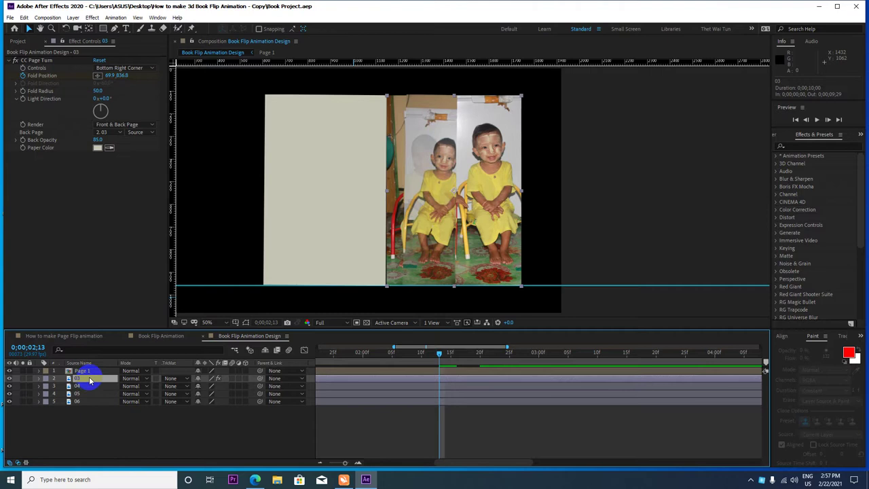
{"action": "key", "text": "u"}
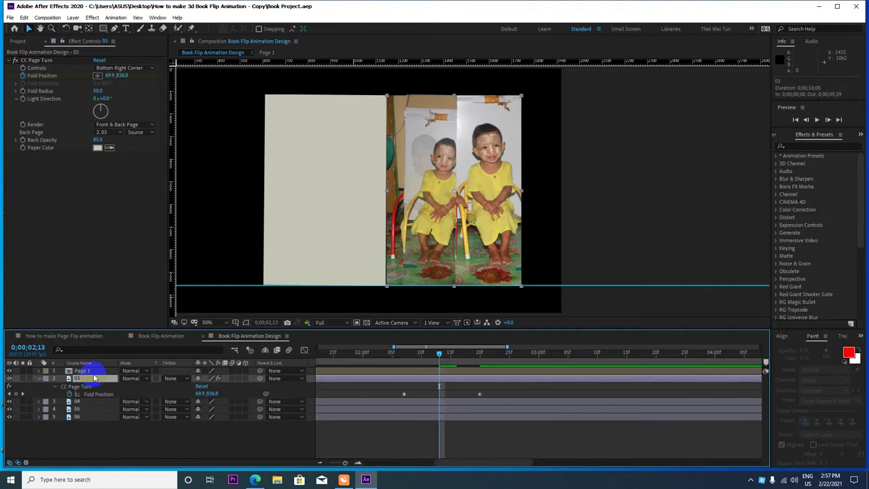
{"action": "key", "text": "Page_Down"}
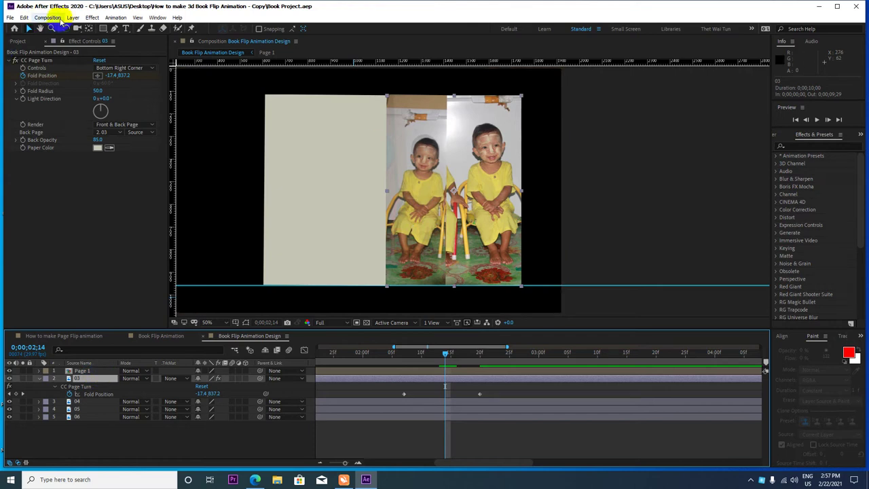
{"action": "left_click", "coordinate": [104, 29]}
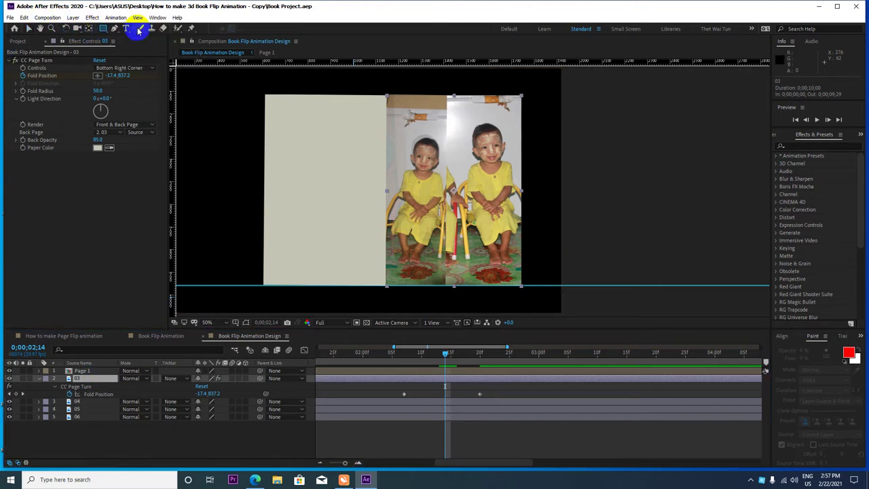
Step: Draw a rectangular mask covering all of Page 1 and enable Mask Path keyframing
{"action": "left_click", "coordinate": [78, 371]}
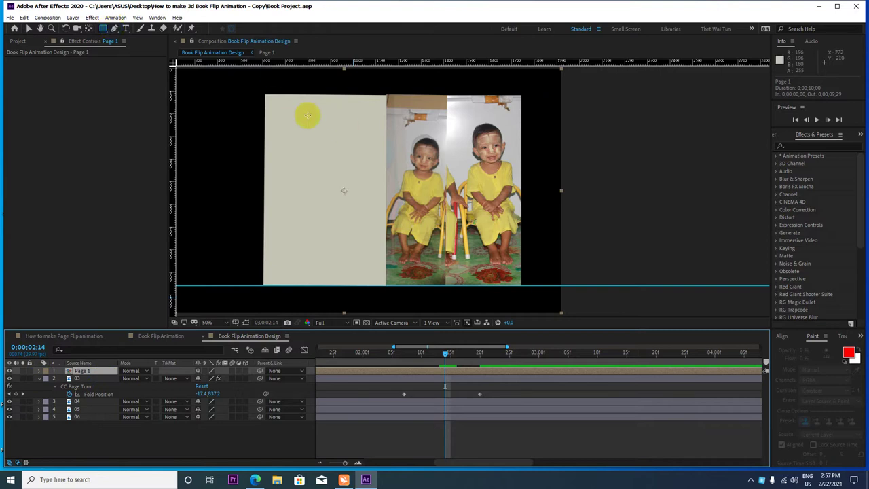
{"action": "left_click_drag", "start_coordinate": [209, 81], "coordinate": [554, 303]}
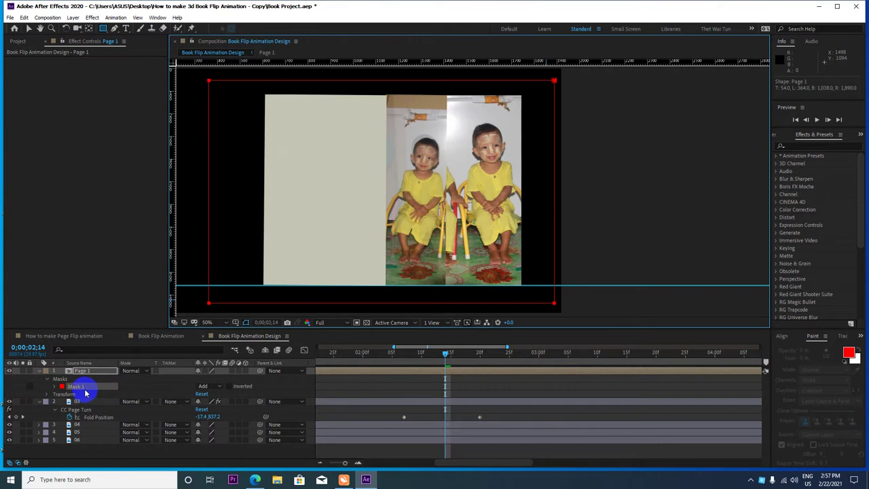
{"action": "key", "text": "m"}
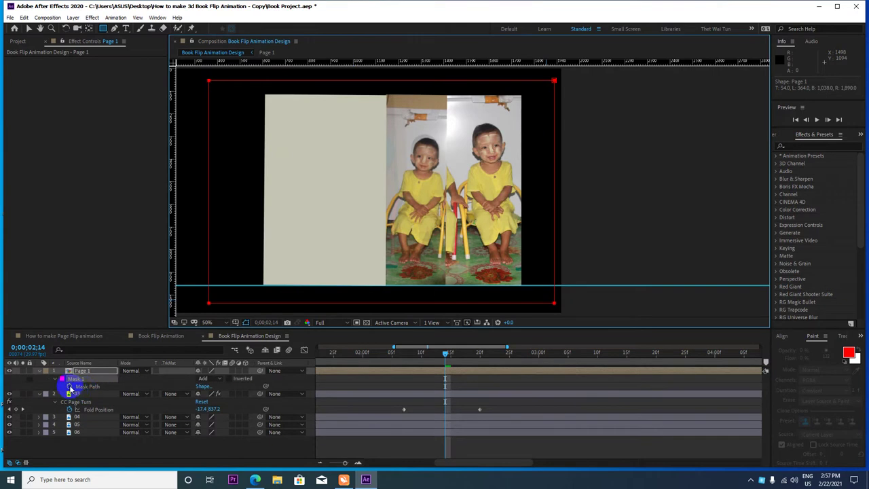
{"action": "left_click", "coordinate": [69, 384]}
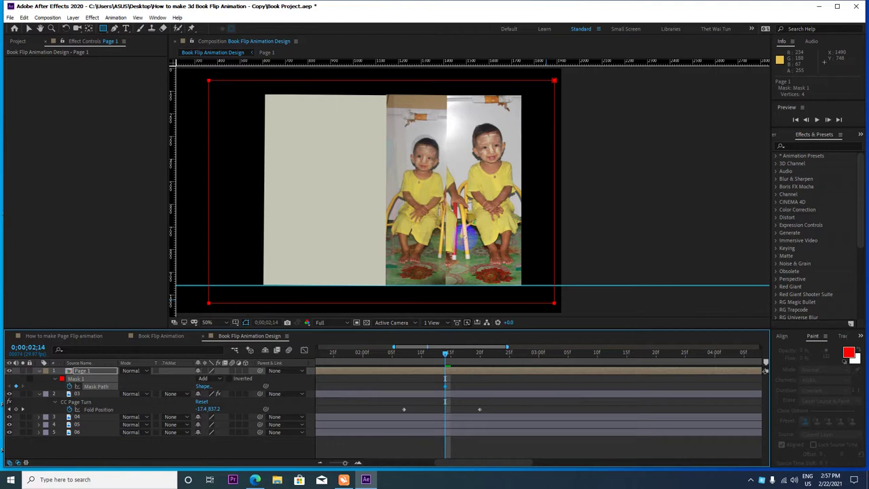
{"action": "key", "text": "Page_Up"}
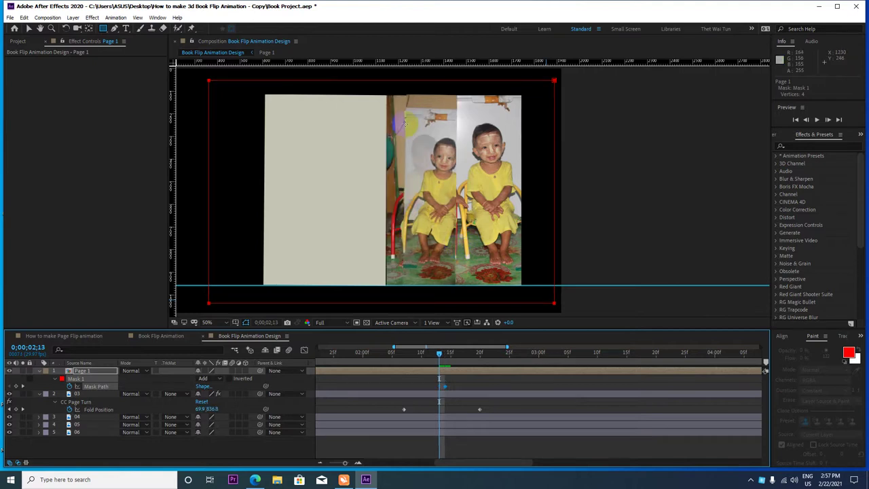
{"action": "key", "text": "Page_Down"}
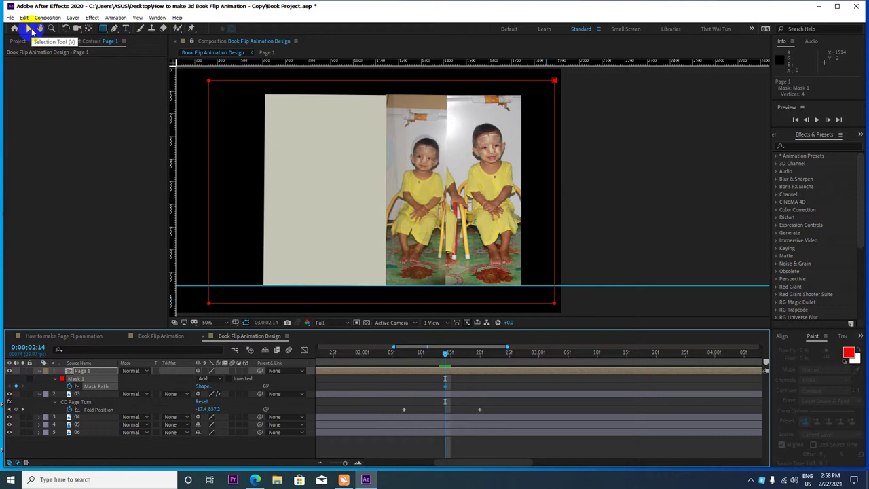
{"action": "left_click", "coordinate": [31, 32]}
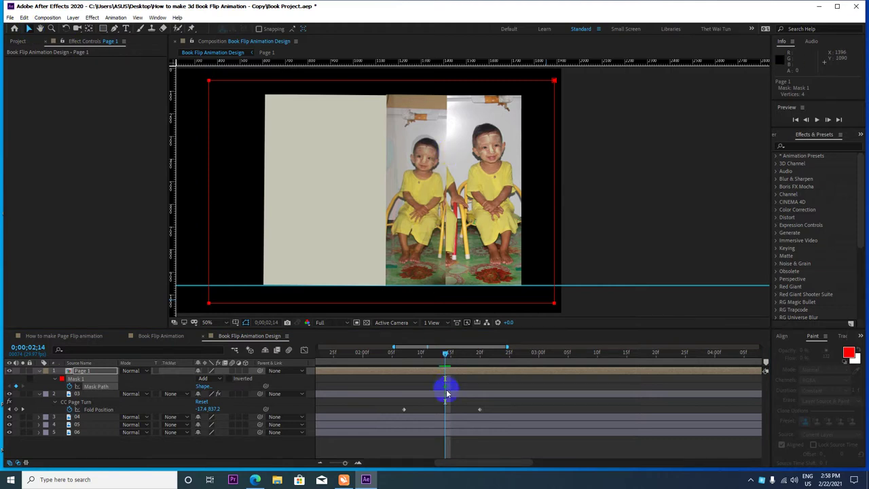
Step: Move the Mask Path keyframe to 0;00;02;13 and pull the mask's right edge in to the fold
{"action": "left_click", "coordinate": [445, 354]}
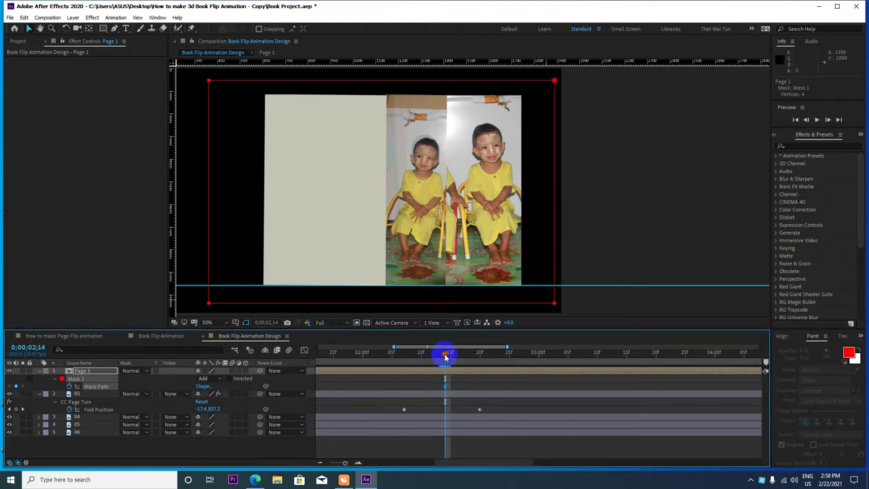
{"action": "left_click_drag", "start_coordinate": [442, 355], "coordinate": [440, 356]}
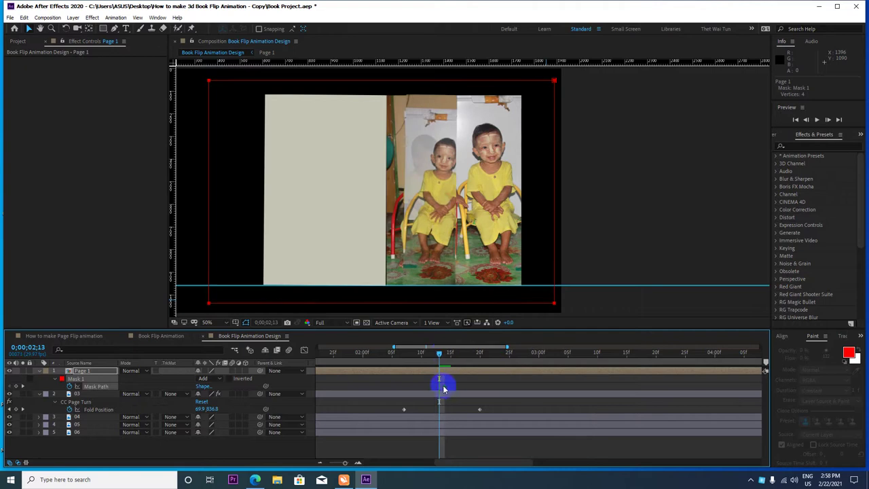
{"action": "left_click", "coordinate": [441, 386]}
{"action": "left_click_drag", "start_coordinate": [440, 389], "coordinate": [447, 370]}
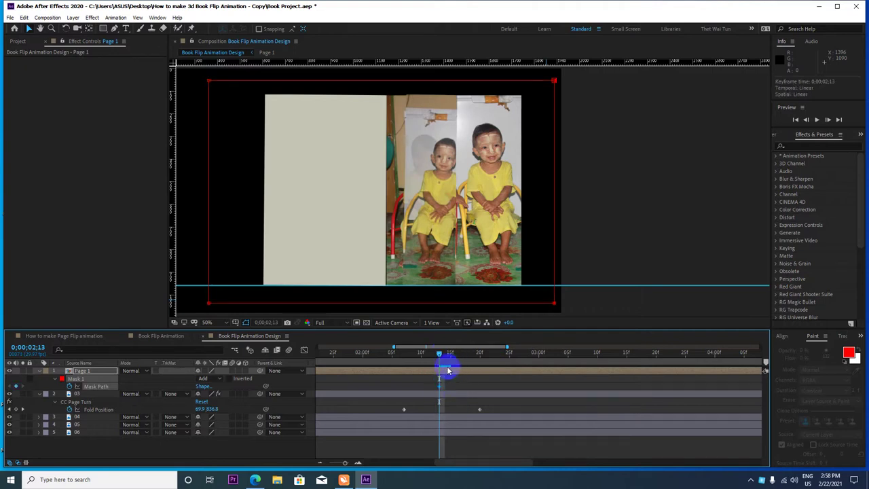
{"action": "left_click", "coordinate": [554, 81]}
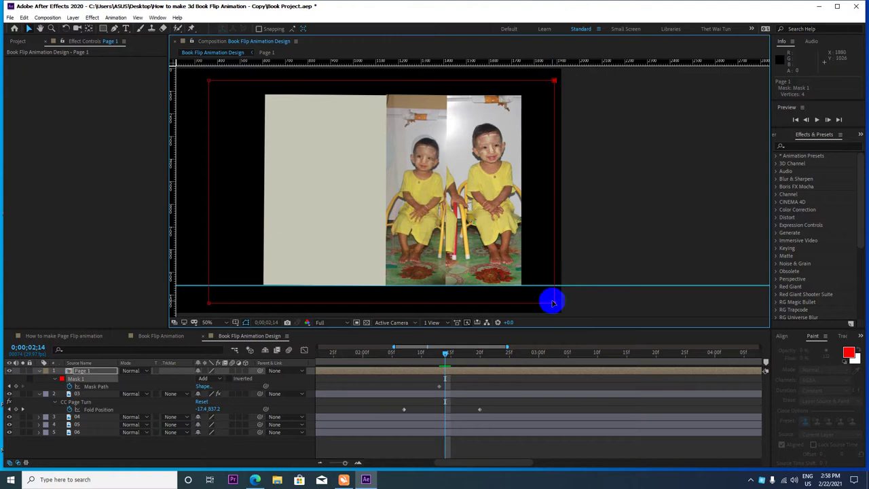
{"action": "left_click_drag", "start_coordinate": [554, 305], "coordinate": [385, 302]}
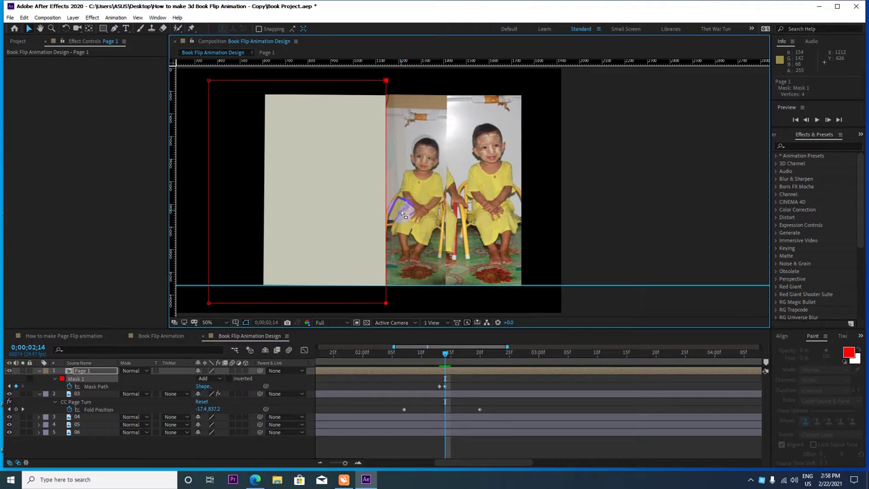
Step: Advance frame by frame, moving the mask's right edge left with the turning page each time
{"action": "key", "text": "Page_Down"}
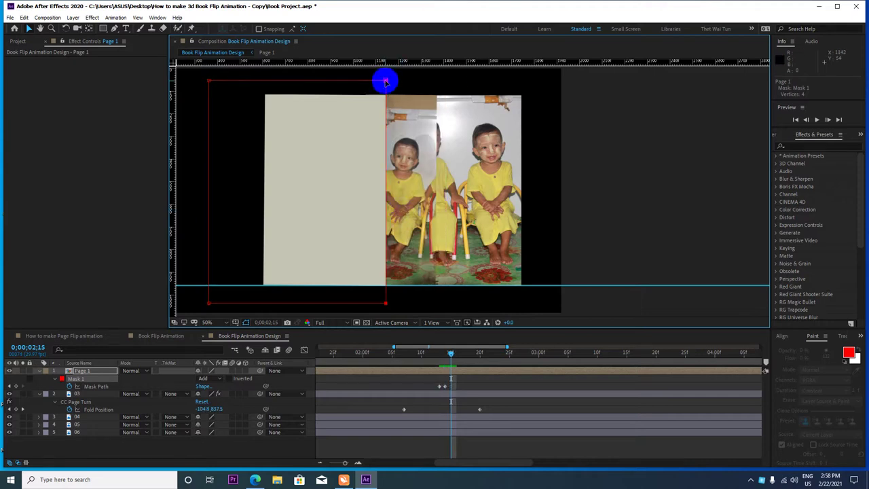
{"action": "left_click_drag", "start_coordinate": [384, 80], "coordinate": [343, 82]}
{"action": "key", "text": "Page_Down"}
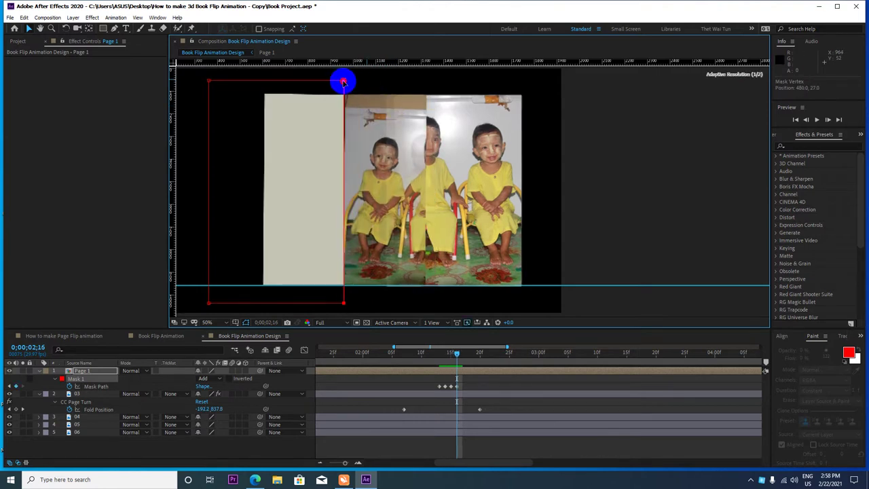
{"action": "key", "text": "Page_Down"}
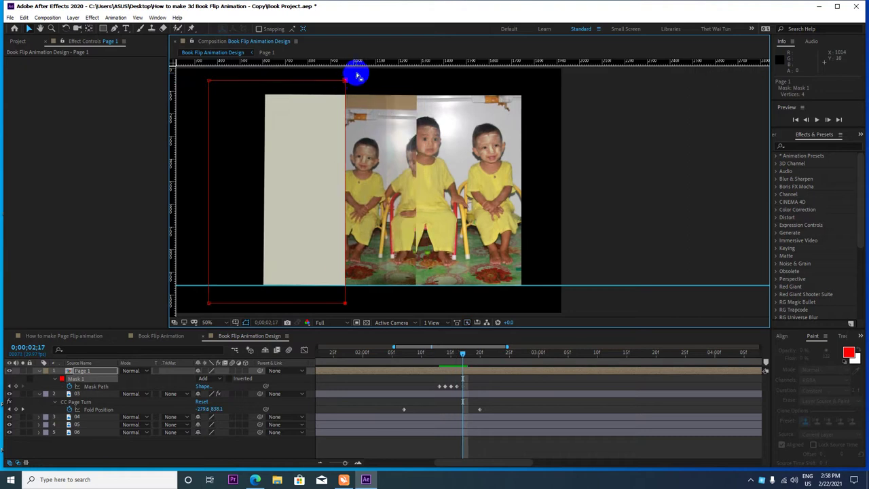
{"action": "left_click_drag", "start_coordinate": [345, 81], "coordinate": [326, 81]}
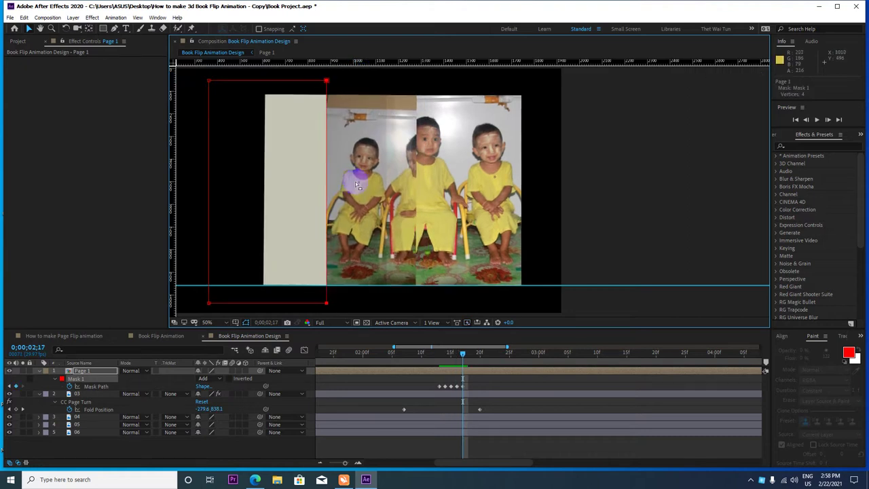
{"action": "key", "text": "Page_Down"}
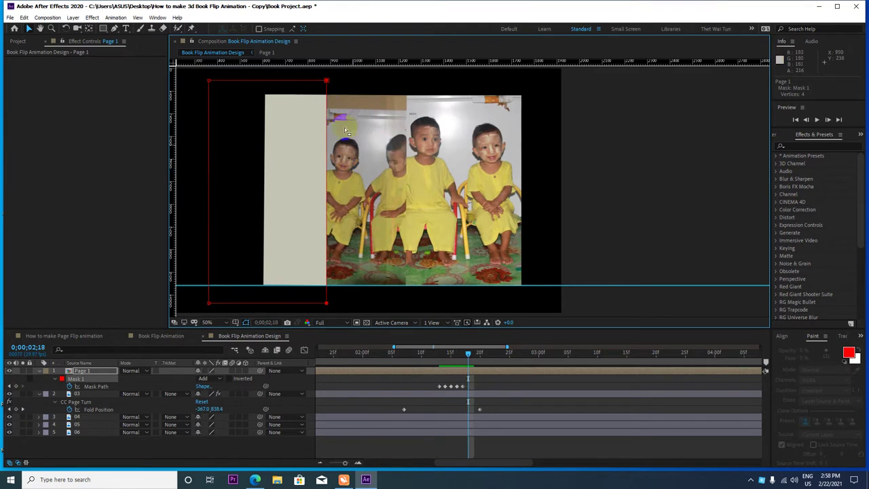
{"action": "left_click_drag", "start_coordinate": [326, 81], "coordinate": [305, 81]}
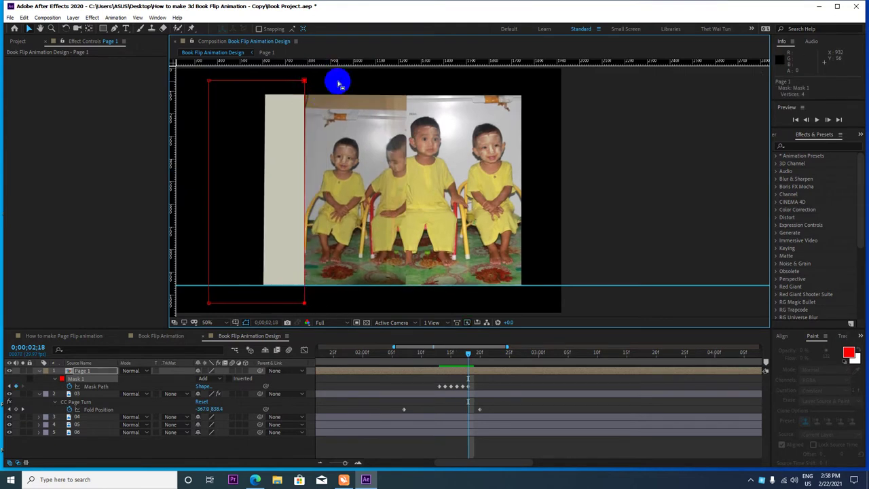
{"action": "key", "text": "Page_Down"}
{"action": "left_click_drag", "start_coordinate": [303, 82], "coordinate": [285, 82]}
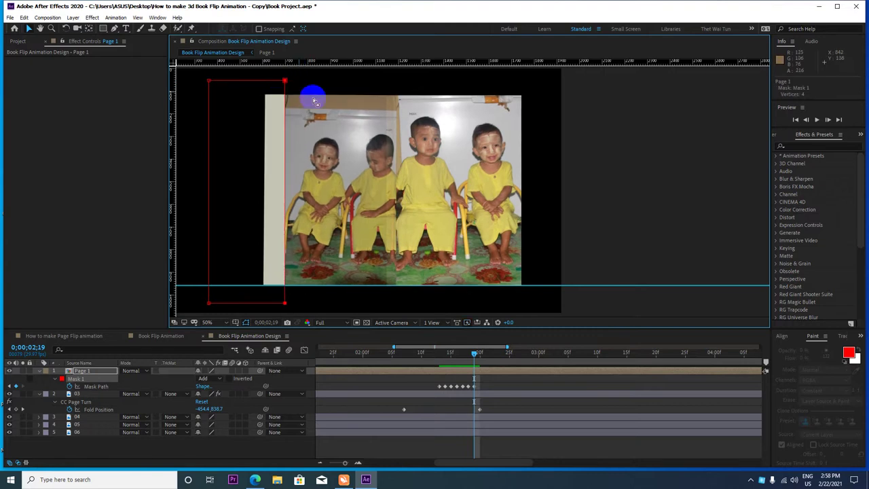
{"action": "key", "text": "Page_Down"}
{"action": "left_click_drag", "start_coordinate": [285, 82], "coordinate": [265, 83]}
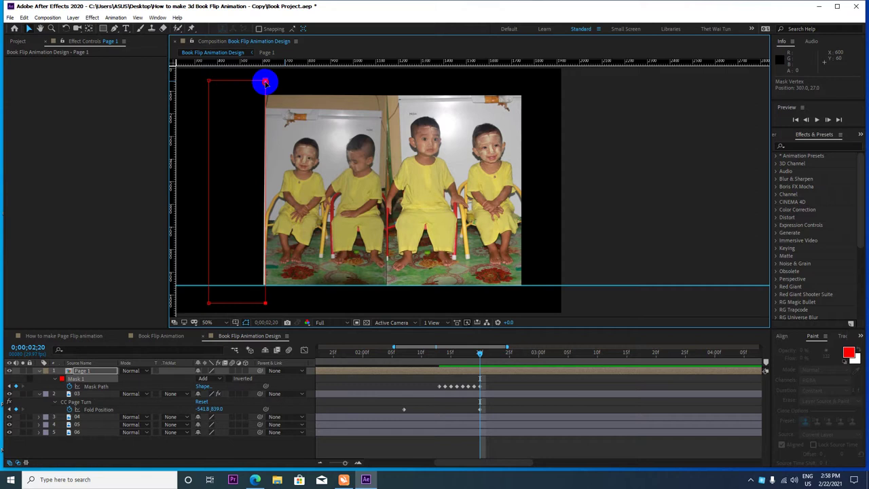
{"action": "key", "text": "Page_Down"}
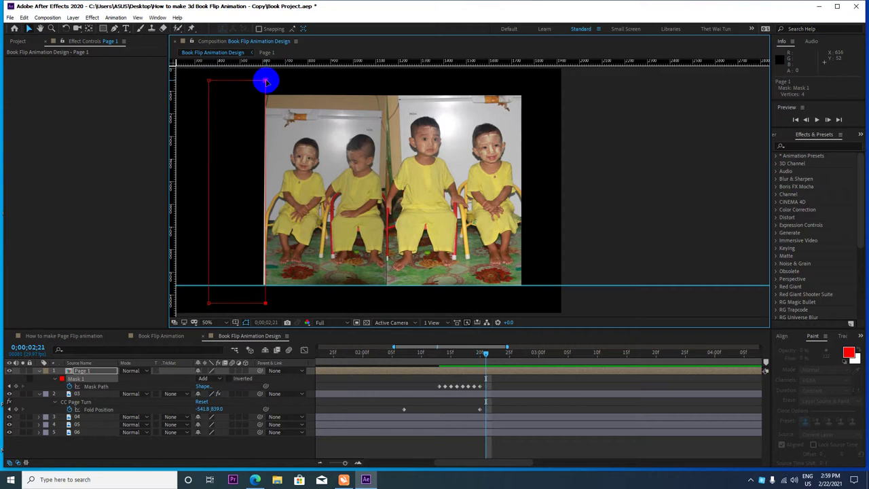
{"action": "left_click_drag", "start_coordinate": [266, 82], "coordinate": [259, 82]}
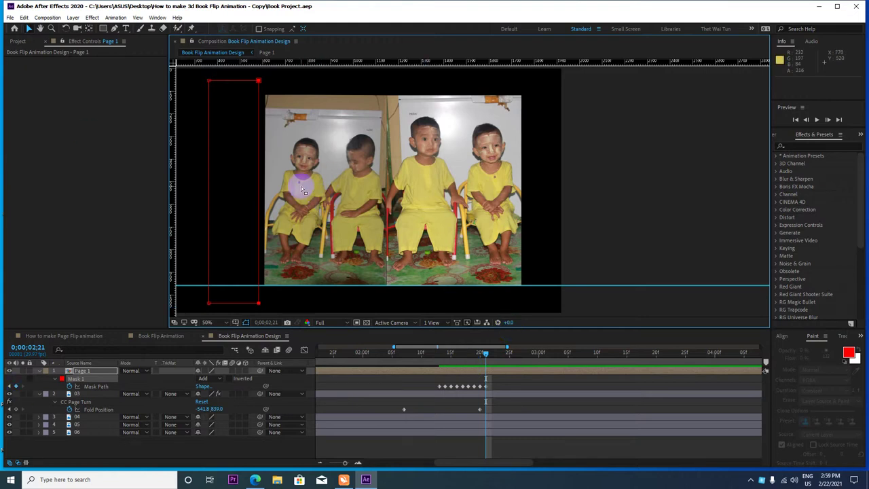
{"action": "left_click", "coordinate": [38, 371]}
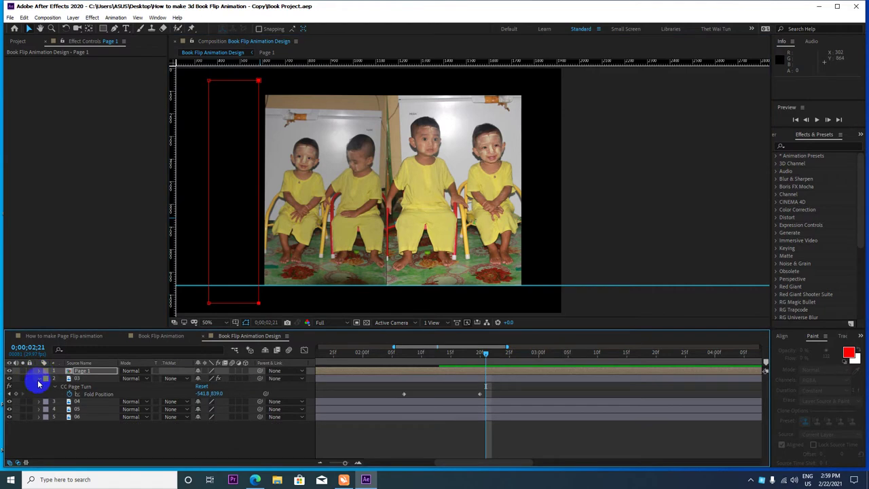
{"action": "left_click", "coordinate": [39, 384]}
{"action": "left_click", "coordinate": [80, 386]}
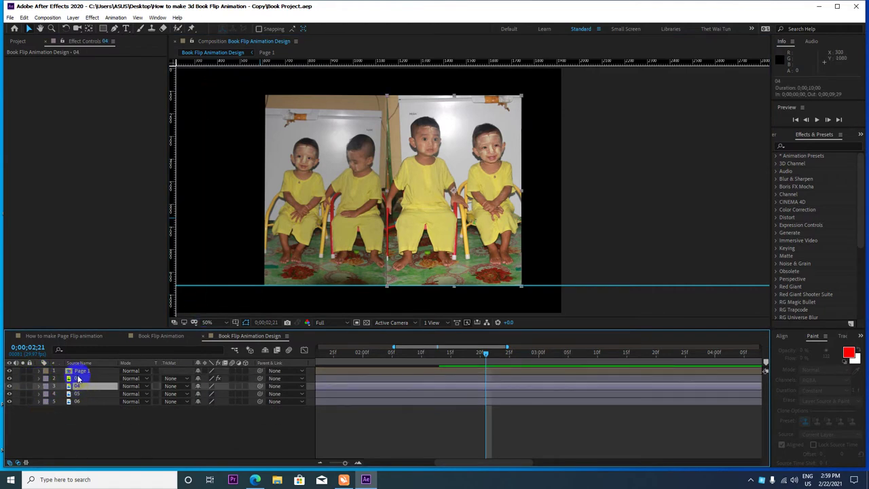
{"action": "left_click", "coordinate": [10, 386]}
{"action": "left_click", "coordinate": [10, 386]}
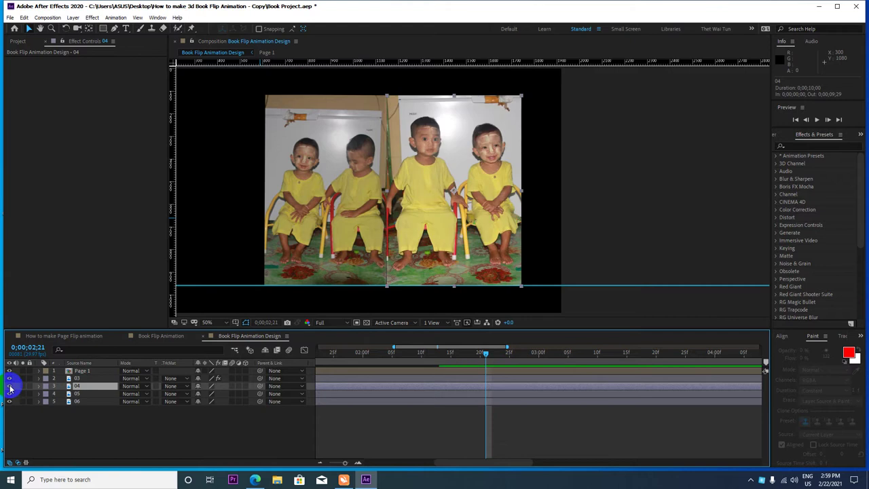
{"action": "left_click", "coordinate": [9, 386]}
{"action": "left_click", "coordinate": [10, 387]}
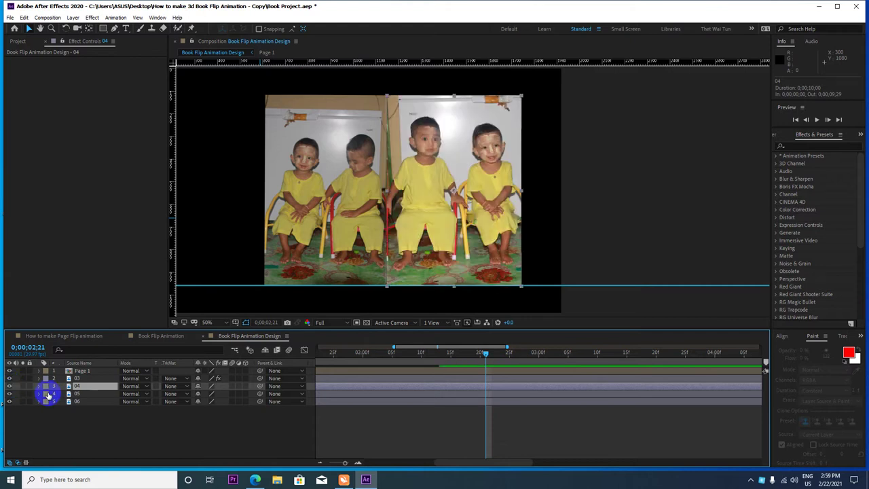
{"action": "left_click", "coordinate": [80, 372]}
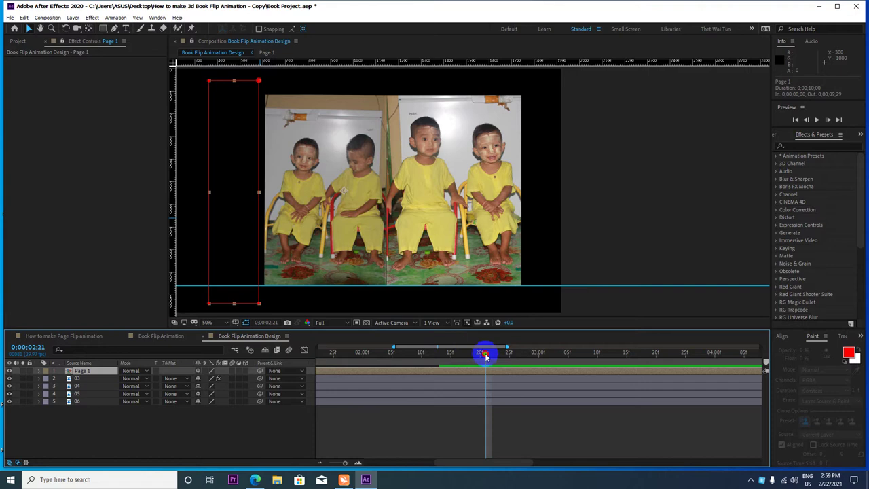
{"action": "left_click_drag", "start_coordinate": [485, 353], "coordinate": [358, 352]}
{"action": "left_click_drag", "start_coordinate": [344, 462], "coordinate": [329, 463]}
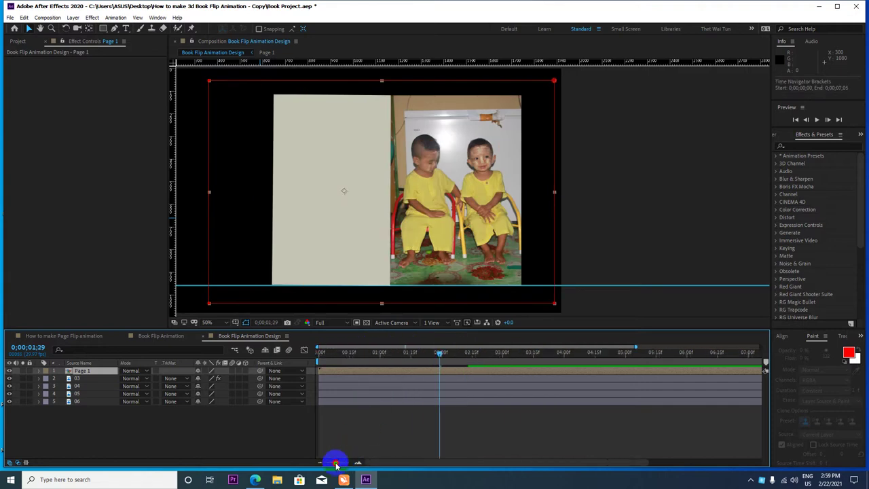
{"action": "left_click_drag", "start_coordinate": [405, 353], "coordinate": [332, 293]}
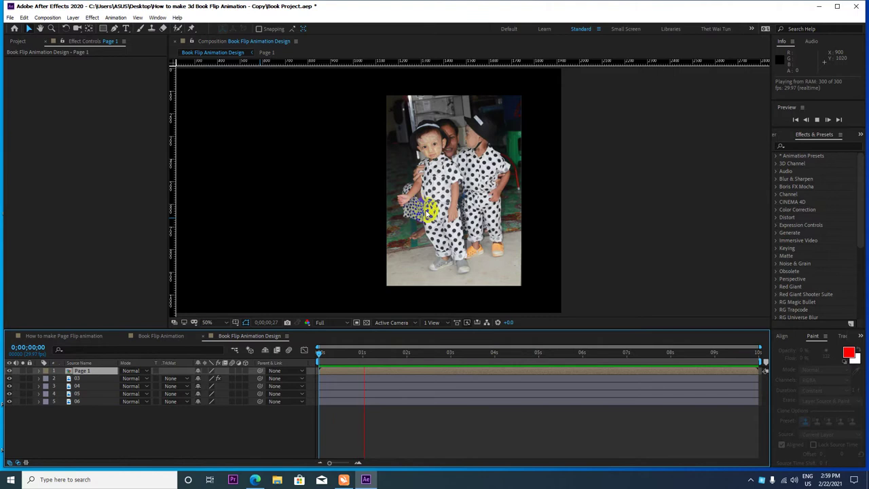
{"action": "left_click_drag", "start_coordinate": [332, 293], "coordinate": [383, 257]}
{"action": "mouse_move", "coordinate": [394, 353]}
{"action": "left_mouse_down"}
{"action": "mouse_move", "coordinate": [377, 360]}
{"action": "mouse_move", "coordinate": [441, 360]}
{"action": "left_mouse_up"}
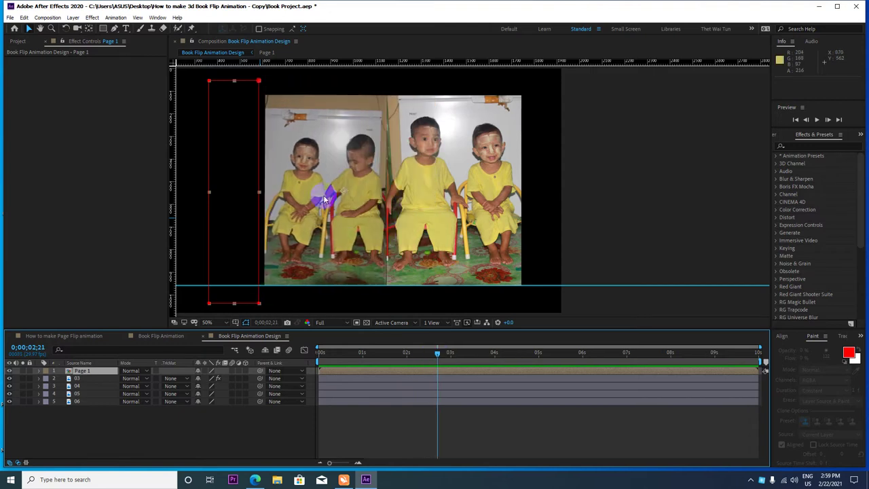
{"action": "mouse_move", "coordinate": [435, 353]}
{"action": "left_mouse_down"}
{"action": "mouse_move", "coordinate": [526, 366]}
{"action": "mouse_move", "coordinate": [396, 351]}
{"action": "mouse_move", "coordinate": [408, 353]}
{"action": "left_mouse_up"}
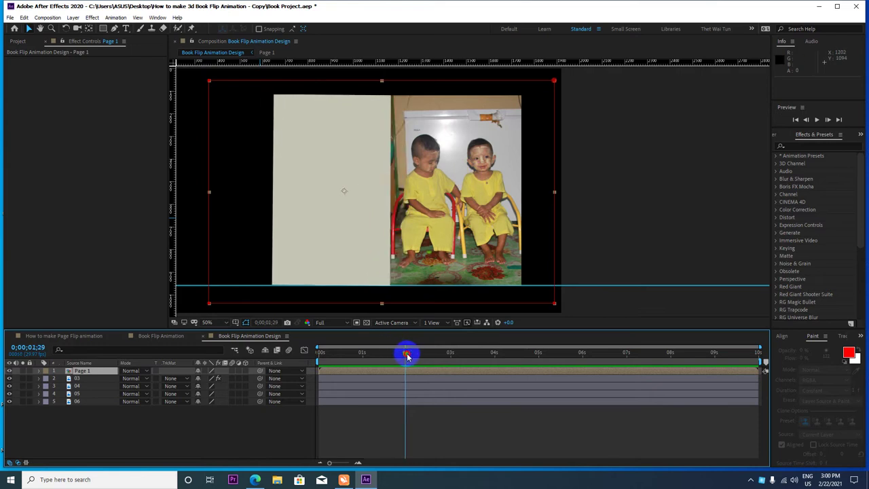
{"action": "mouse_move", "coordinate": [406, 354]}
{"action": "left_mouse_down"}
{"action": "mouse_move", "coordinate": [386, 353]}
{"action": "mouse_move", "coordinate": [432, 362]}
{"action": "left_mouse_up"}
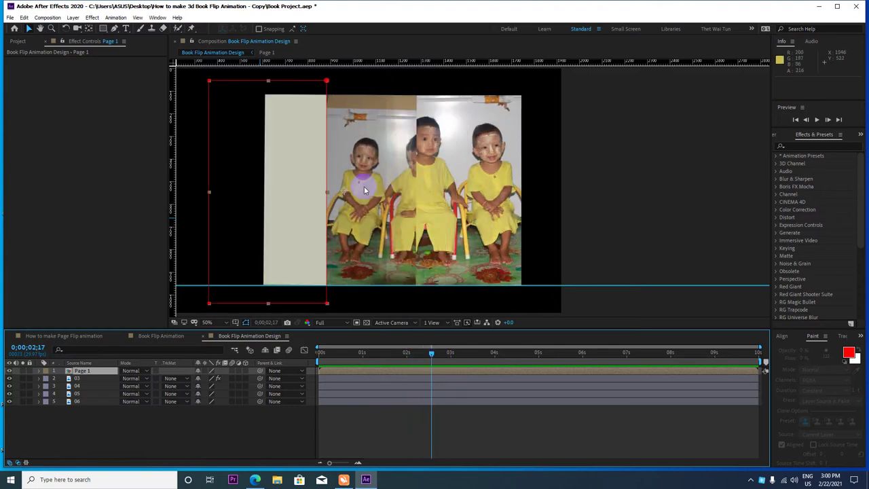
{"action": "left_click_drag", "start_coordinate": [311, 190], "coordinate": [294, 178]}
Step: Set layer 03's CC Page Turn Back Page to None and Back Opacity to 100
{"action": "right_click", "coordinate": [81, 384]}
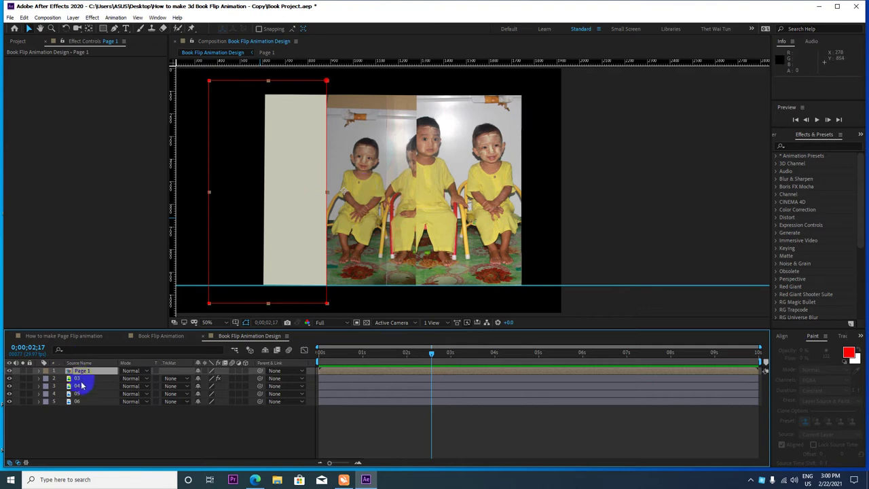
{"action": "left_click", "coordinate": [81, 381]}
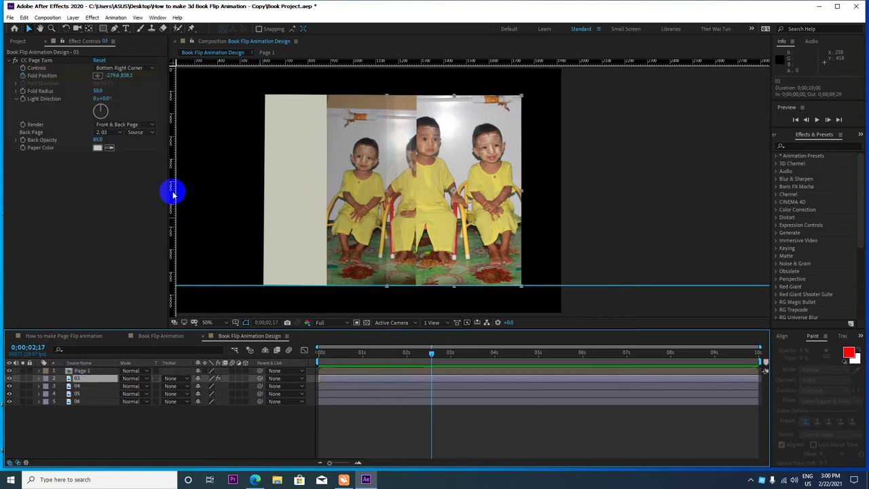
{"action": "left_click", "coordinate": [109, 133]}
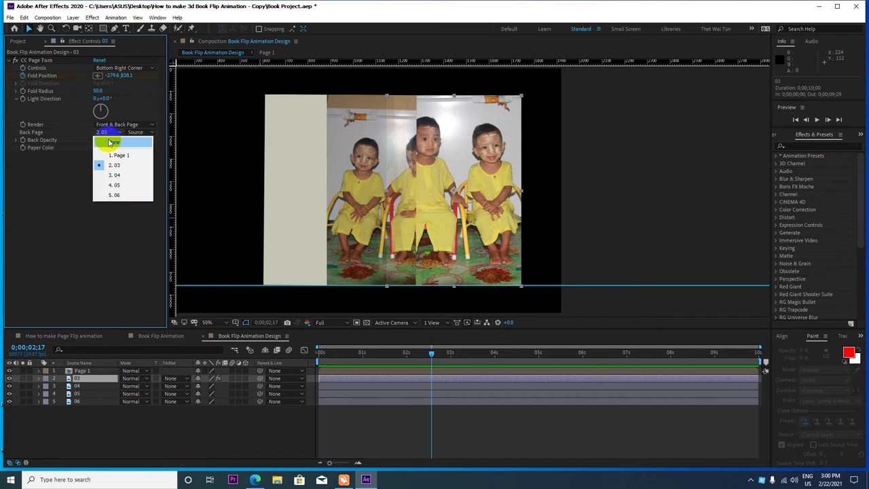
{"action": "left_click", "coordinate": [112, 143]}
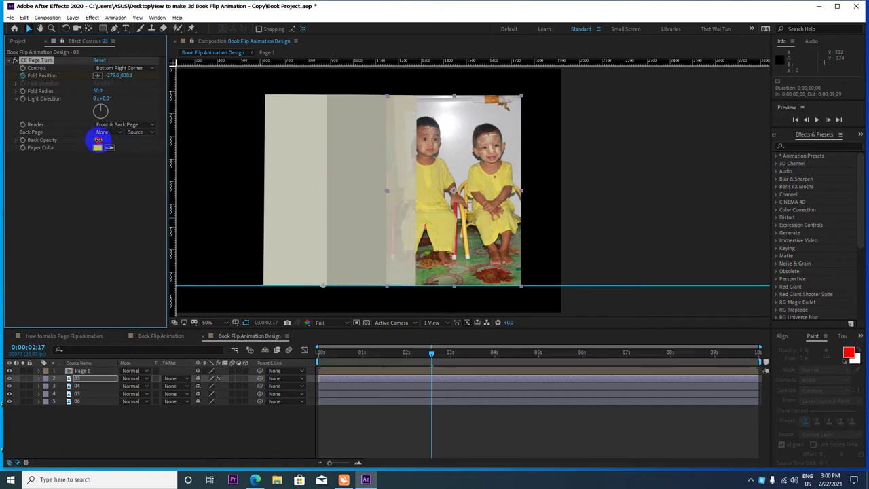
{"action": "left_click_drag", "start_coordinate": [98, 140], "coordinate": [159, 140]}
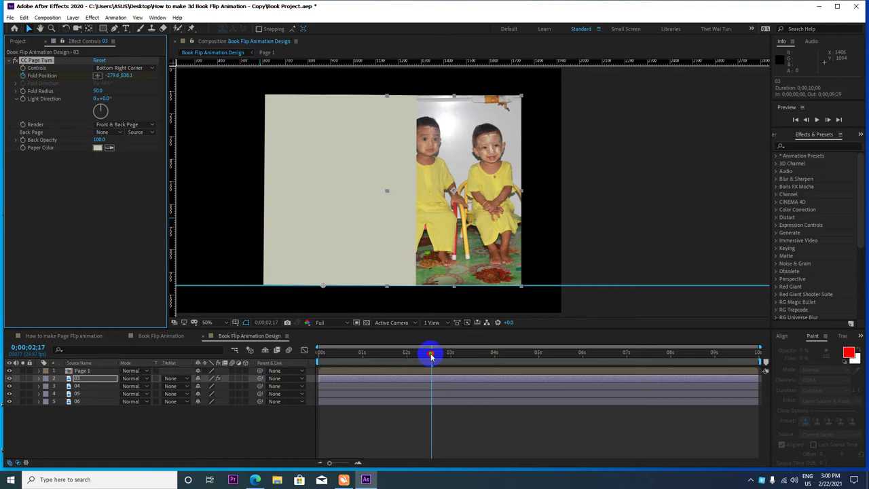
Step: Preview the turn, briefly try layer 04 as the back page, then revert Back Page to None
{"action": "mouse_move", "coordinate": [430, 352]}
{"action": "left_mouse_down"}
{"action": "mouse_move", "coordinate": [310, 354]}
{"action": "mouse_move", "coordinate": [415, 353]}
{"action": "left_mouse_up"}
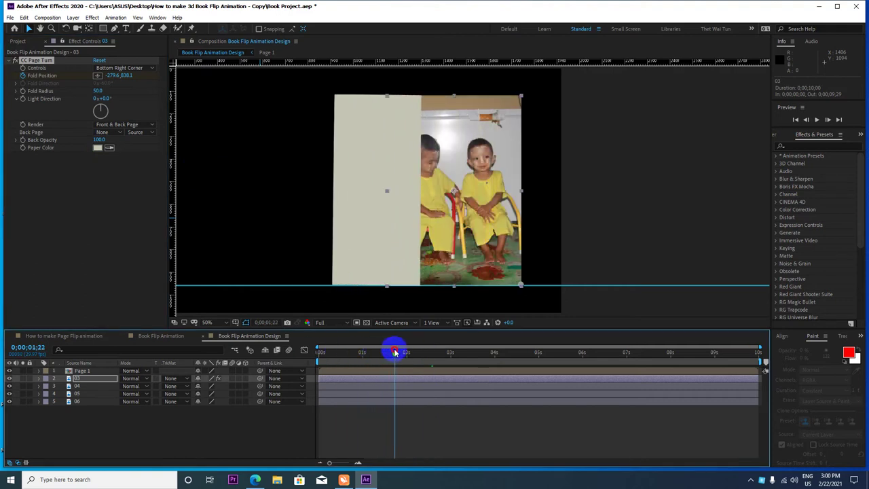
{"action": "left_click_drag", "start_coordinate": [420, 352], "coordinate": [429, 353]}
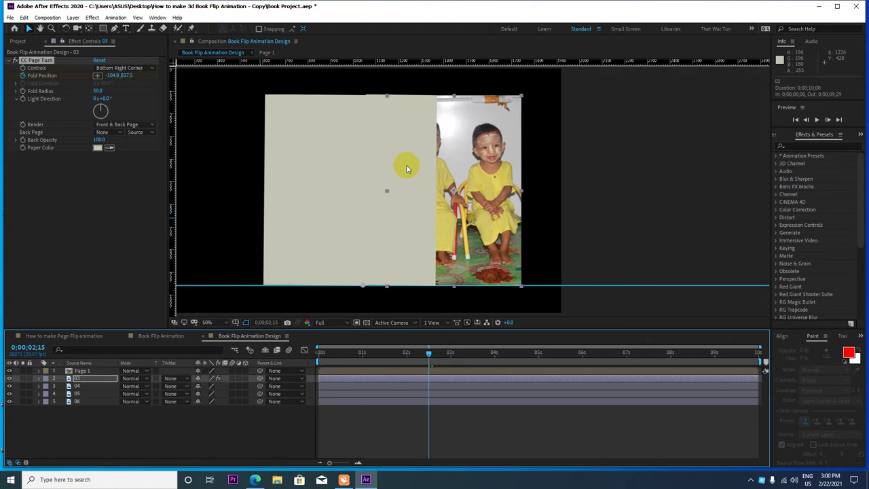
{"action": "left_click", "coordinate": [242, 287]}
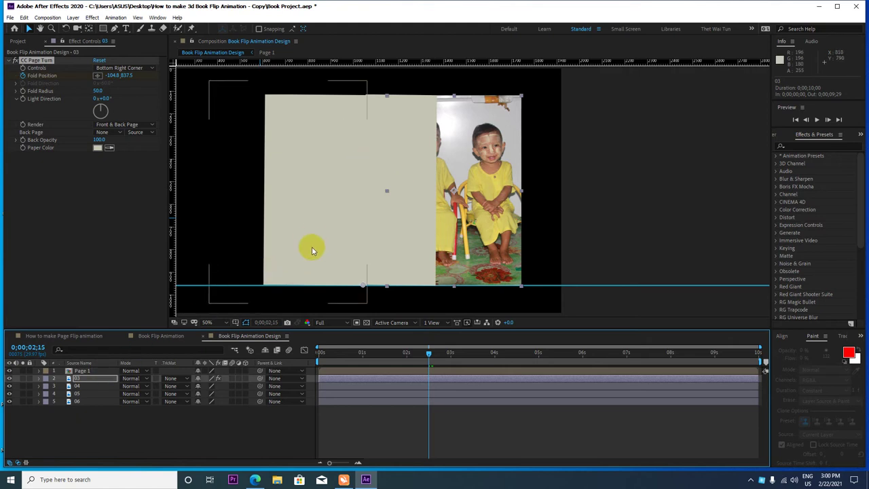
{"action": "left_click", "coordinate": [82, 385]}
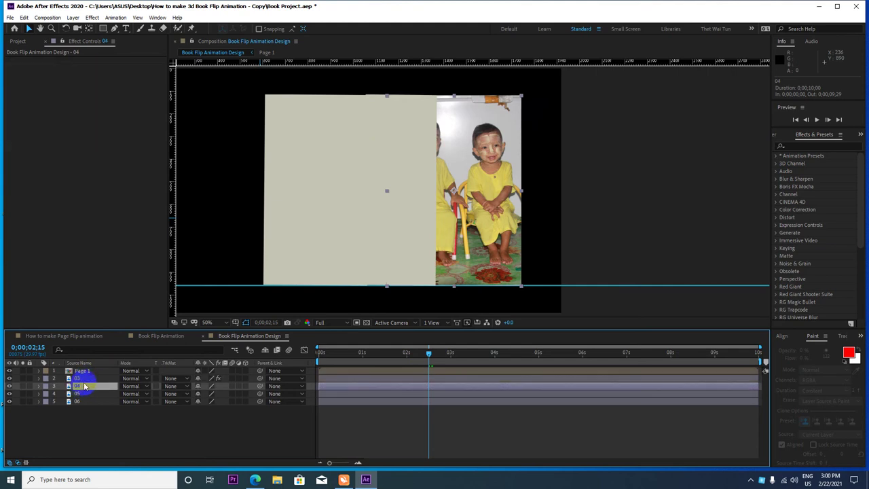
{"action": "left_click", "coordinate": [79, 379]}
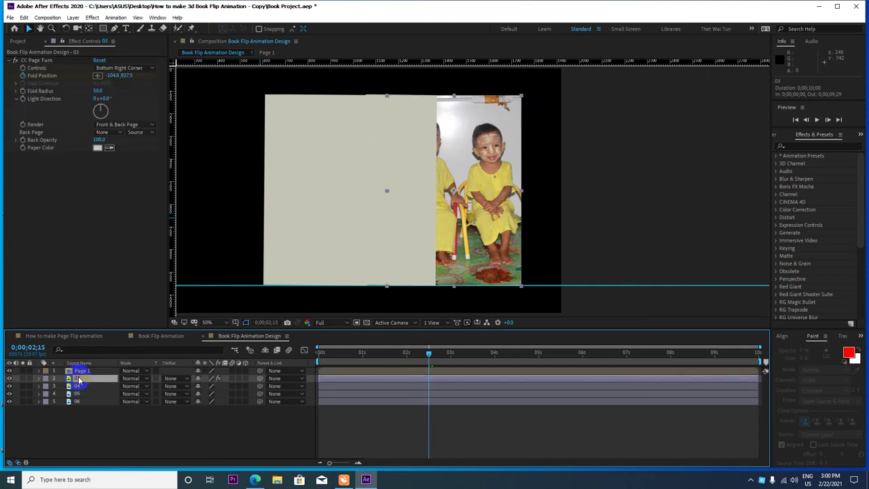
{"action": "left_click", "coordinate": [114, 132]}
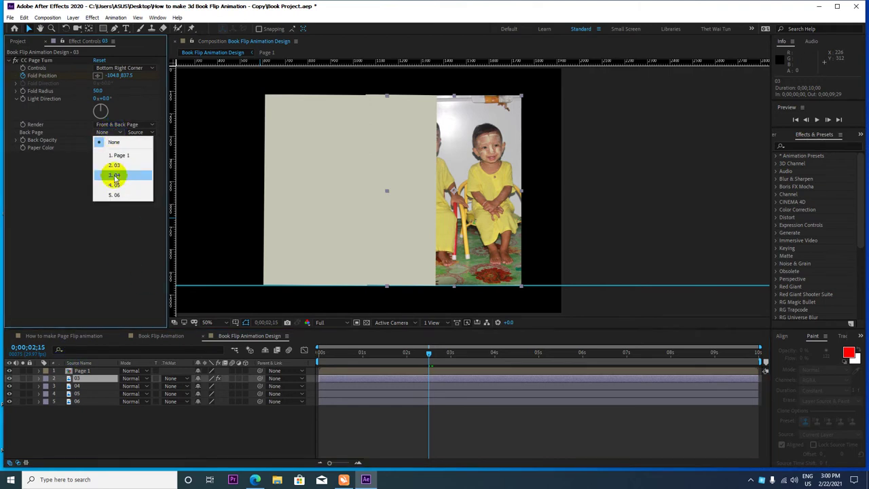
{"action": "left_click", "coordinate": [115, 176]}
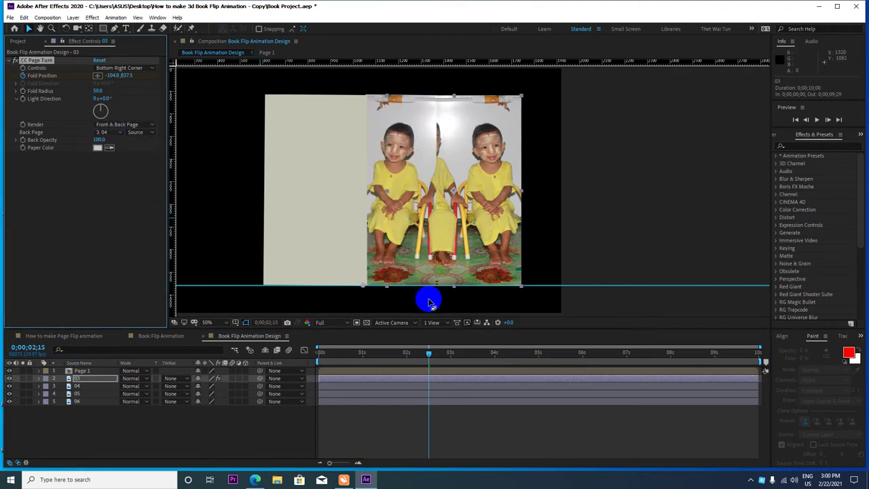
{"action": "left_click_drag", "start_coordinate": [433, 360], "coordinate": [435, 359]}
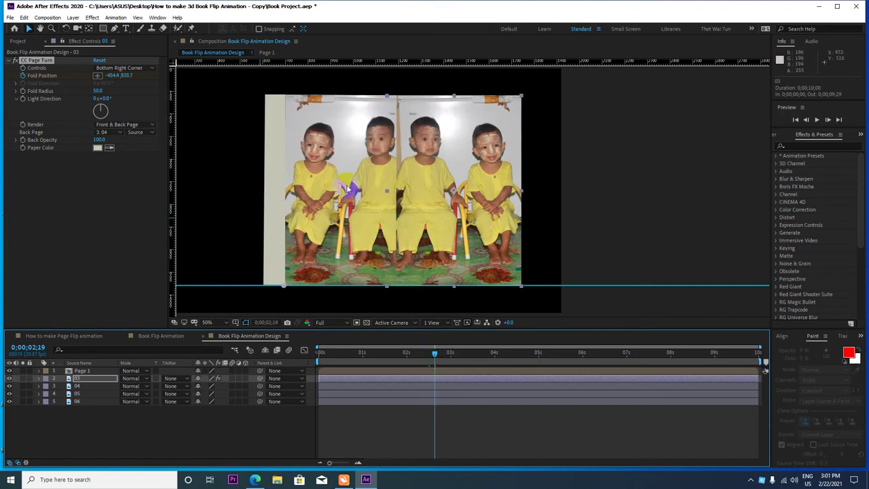
{"action": "left_click", "coordinate": [110, 132]}
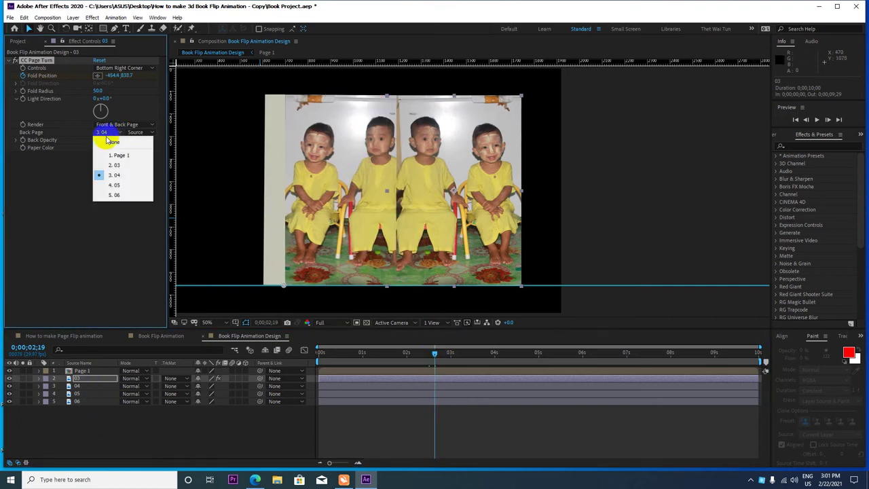
{"action": "left_click", "coordinate": [113, 143]}
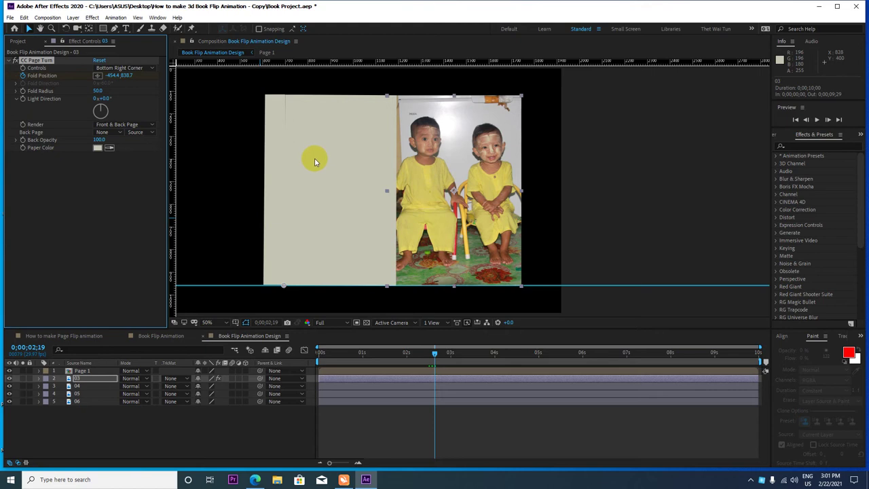
Step: Hide layer 04 and select layers 03 and 04 together
{"action": "left_click", "coordinate": [83, 387]}
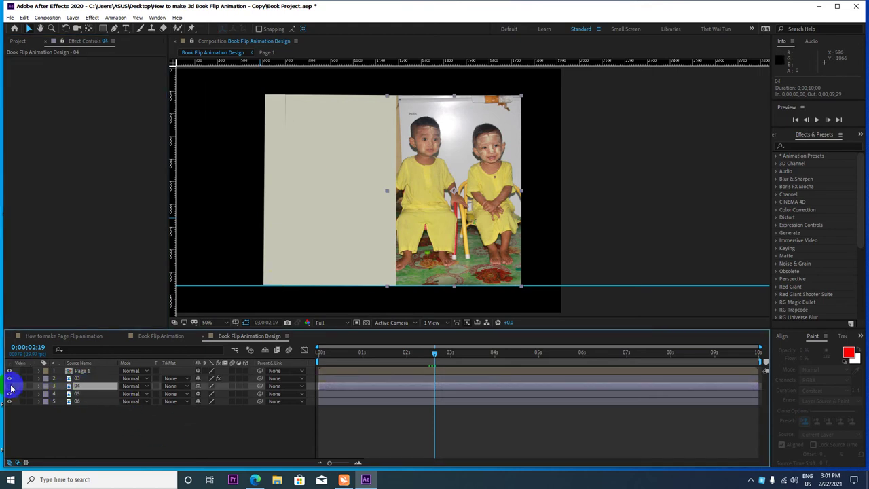
{"action": "left_click", "coordinate": [9, 386]}
{"action": "left_click", "coordinate": [85, 378]}
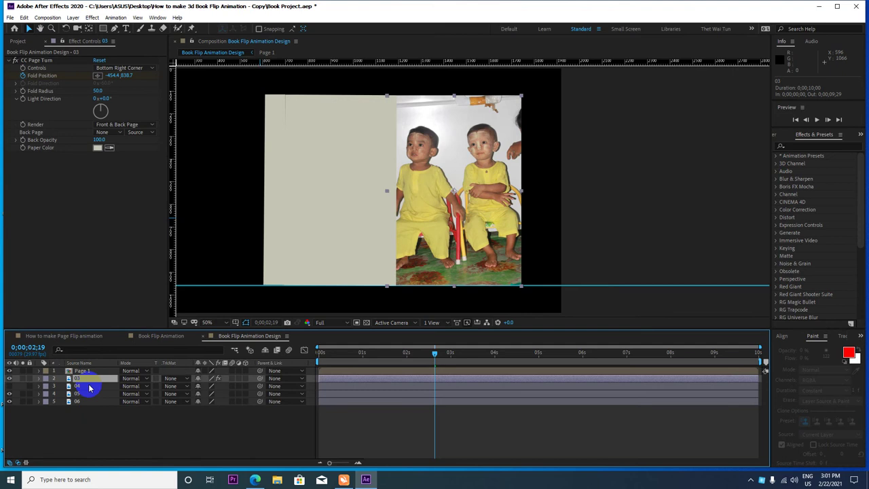
{"action": "left_click", "coordinate": [90, 386], "text": "ctrl"}
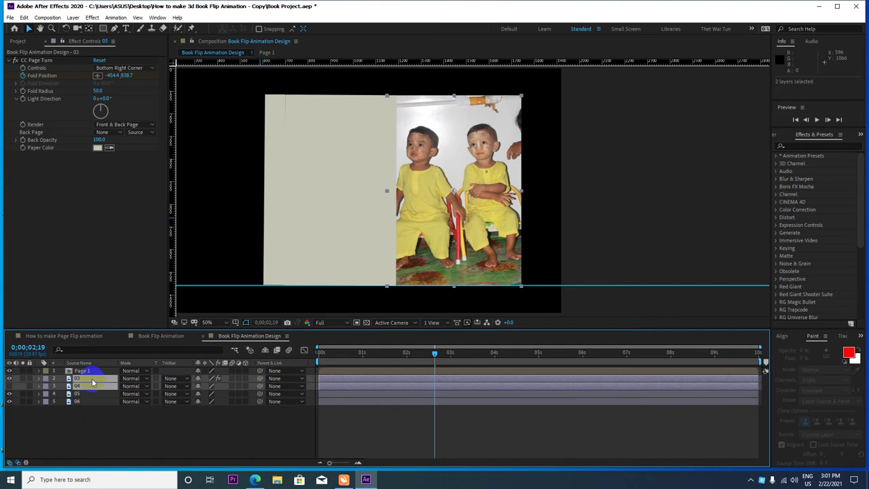
{"action": "right_click", "coordinate": [93, 384]}
Step: Precompose layers 03 and 04 as 'Page 2' and scrub the timeline to check the flip
{"action": "left_click", "coordinate": [122, 359]}
{"action": "type", "text": "Page 2"}
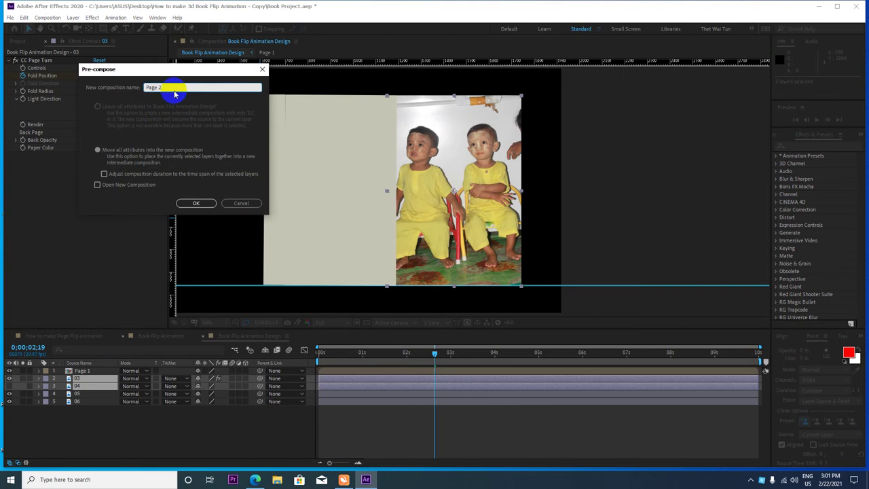
{"action": "left_click", "coordinate": [195, 203]}
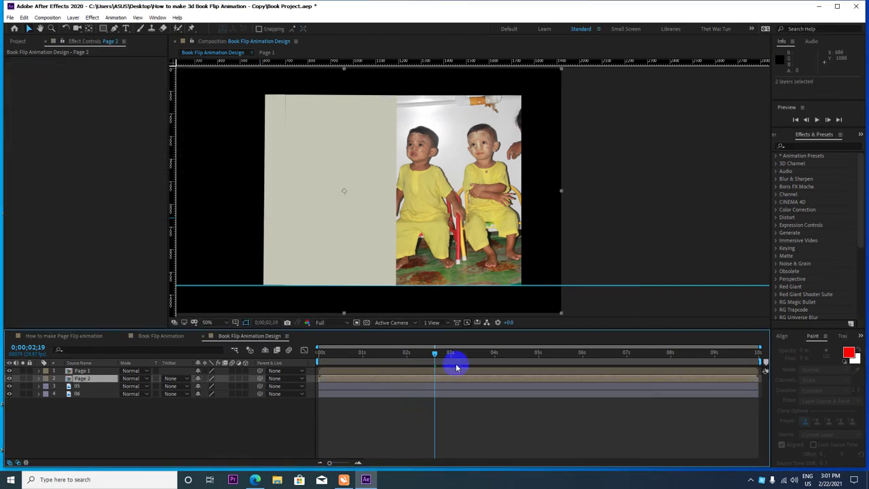
{"action": "mouse_move", "coordinate": [434, 353]}
{"action": "left_mouse_down"}
{"action": "mouse_move", "coordinate": [332, 356]}
{"action": "mouse_move", "coordinate": [459, 340]}
{"action": "left_mouse_up"}
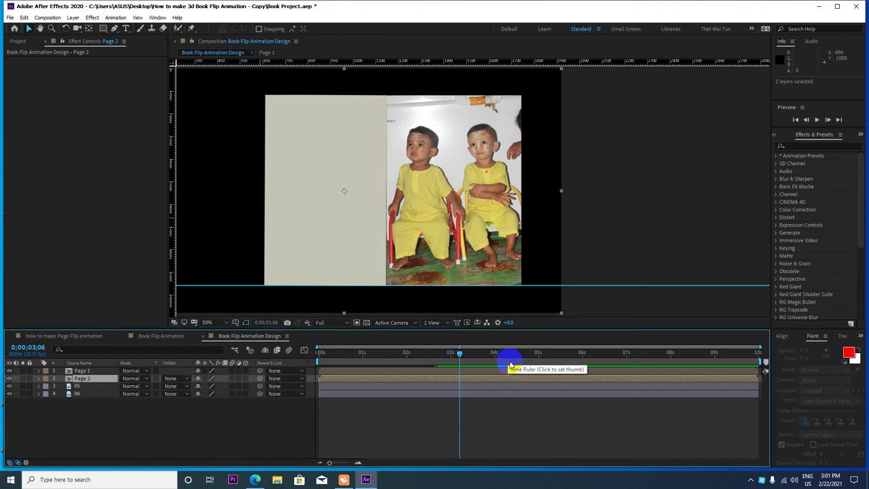
{"action": "mouse_move", "coordinate": [460, 354]}
{"action": "left_mouse_down"}
{"action": "mouse_move", "coordinate": [311, 352]}
{"action": "mouse_move", "coordinate": [435, 356]}
{"action": "left_mouse_up"}
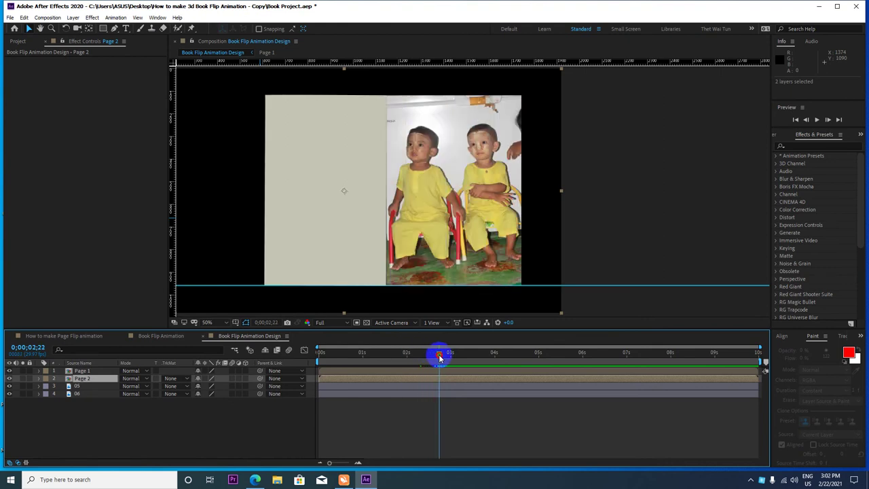
{"action": "left_click_drag", "start_coordinate": [434, 356], "coordinate": [423, 358]}
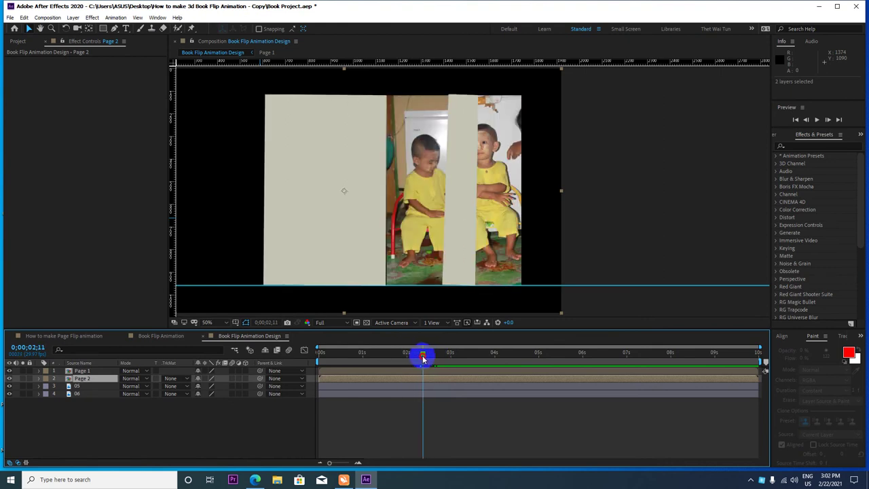
{"action": "left_click_drag", "start_coordinate": [422, 359], "coordinate": [436, 355]}
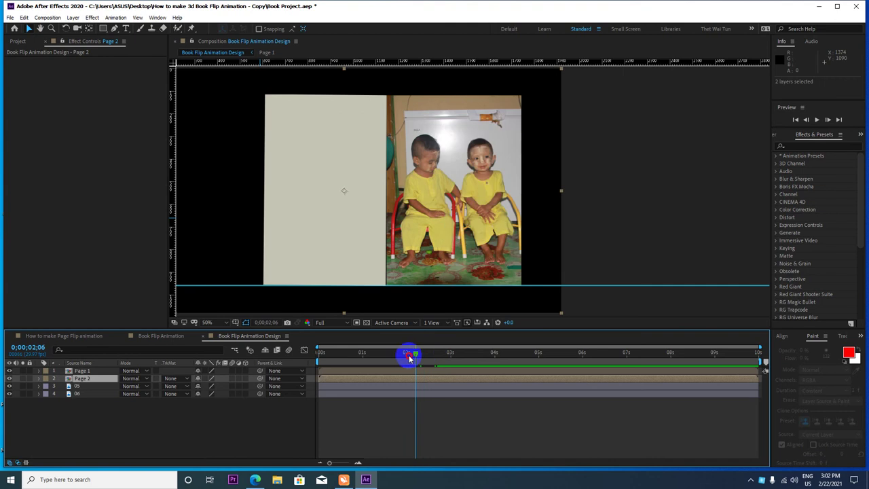